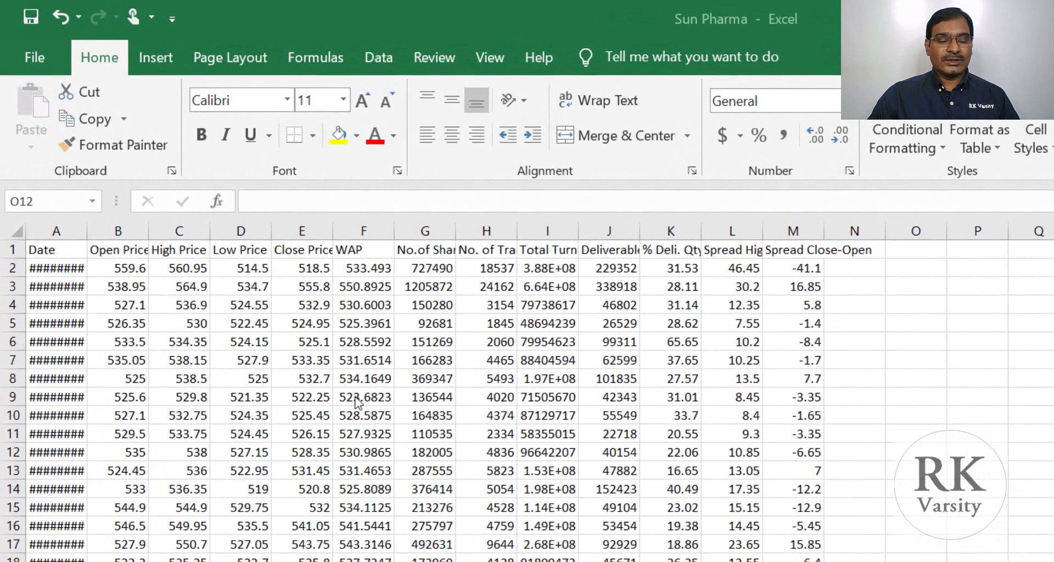
Save a copy of the Sun Pharma CSV file to the Desktop as an Excel Workbook under the same name
{"action": "left_click", "coordinate": [36, 66]}
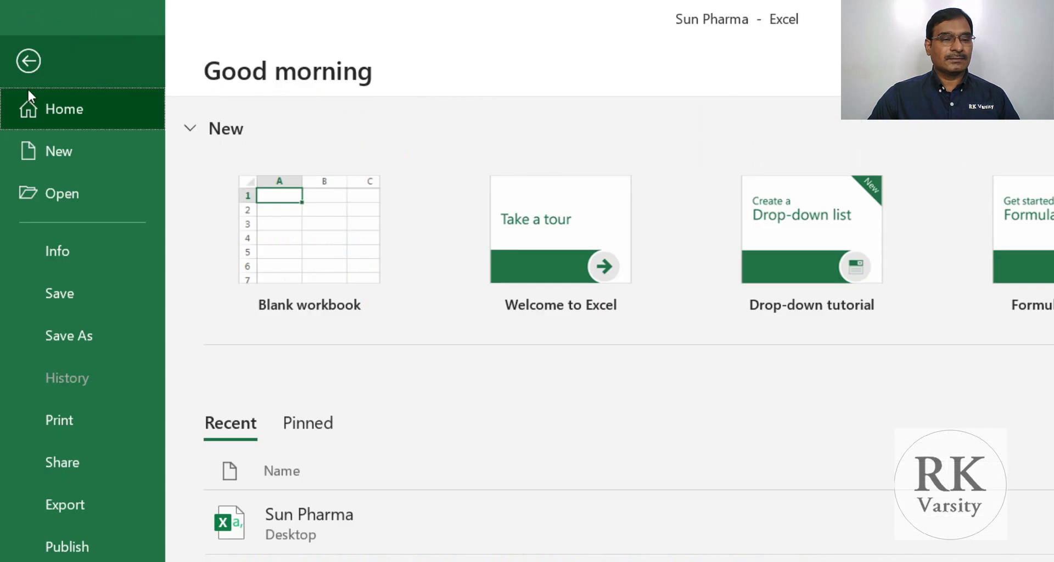
{"action": "left_click", "coordinate": [83, 338]}
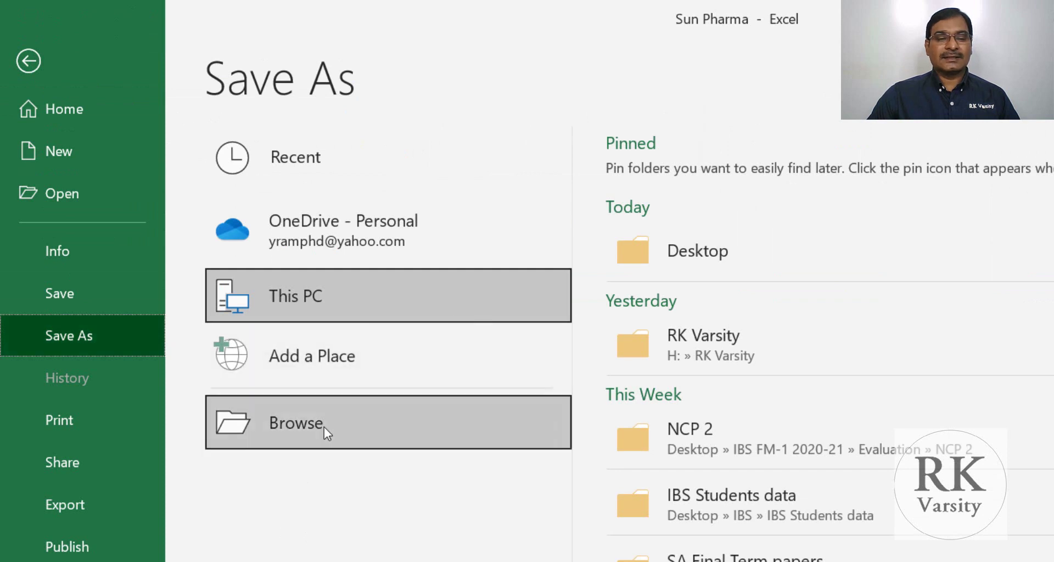
{"action": "left_click", "coordinate": [291, 431]}
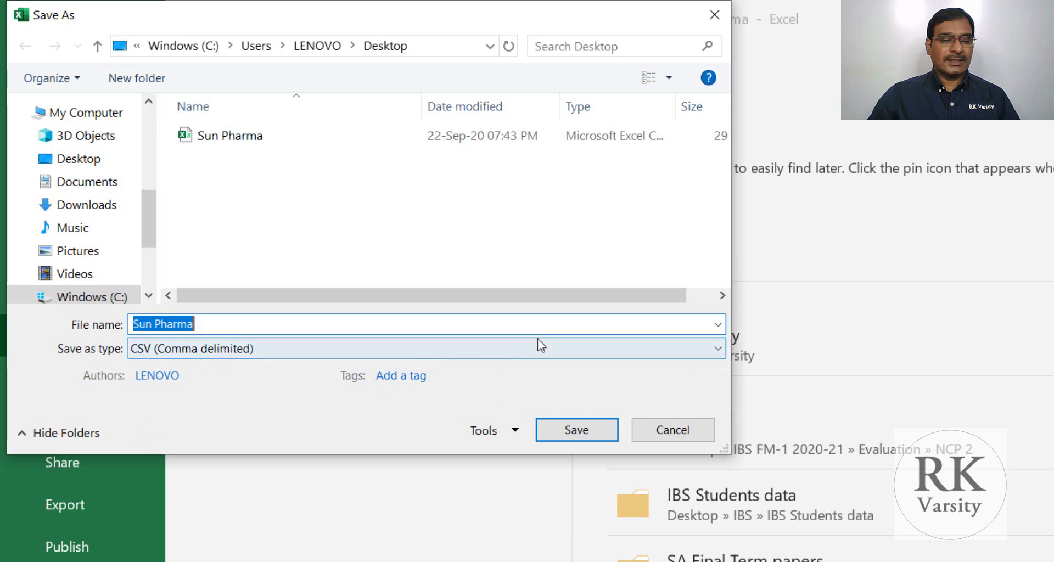
{"action": "left_click", "coordinate": [717, 350]}
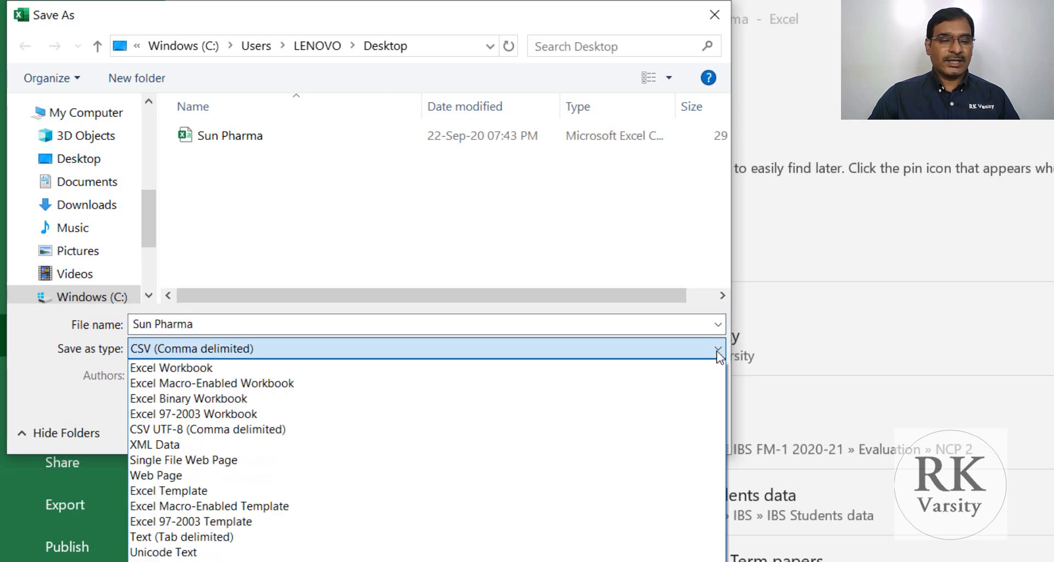
{"action": "left_click", "coordinate": [685, 371]}
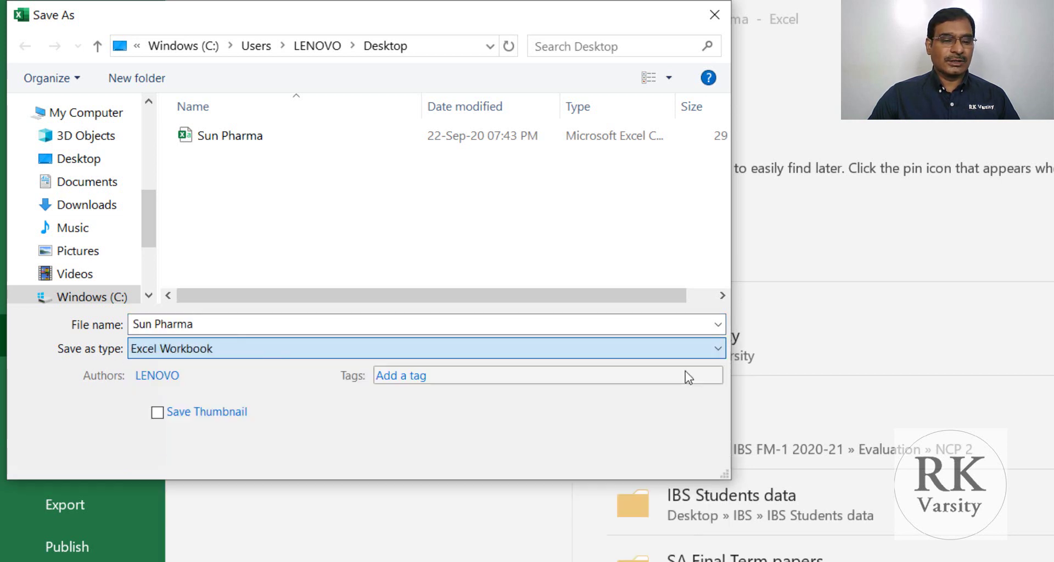
{"action": "left_click", "coordinate": [576, 455]}
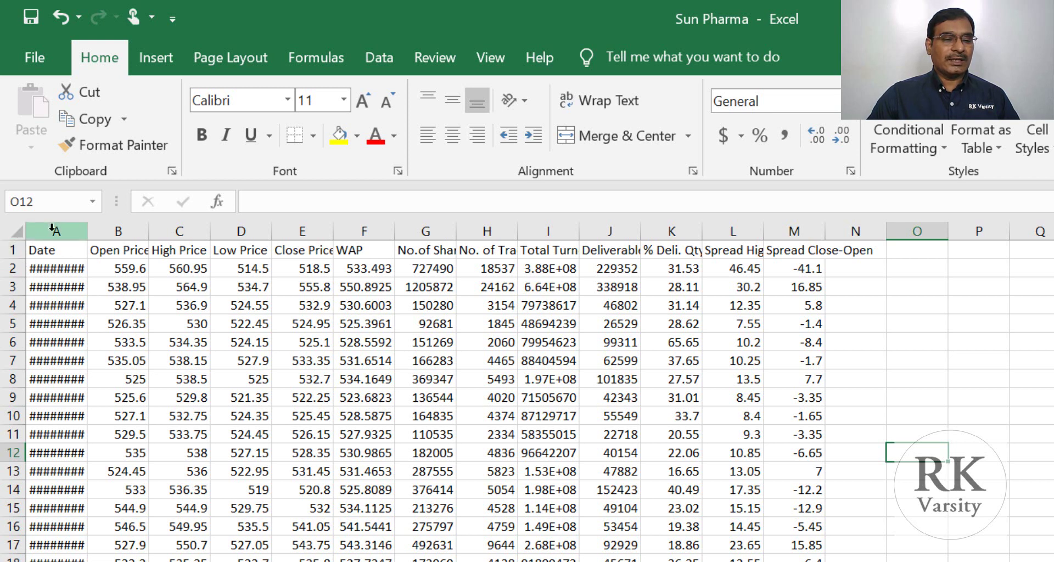
AutoFit the width of all columns in the sheet so that dates and headings are fully readable
{"action": "left_click", "coordinate": [14, 231]}
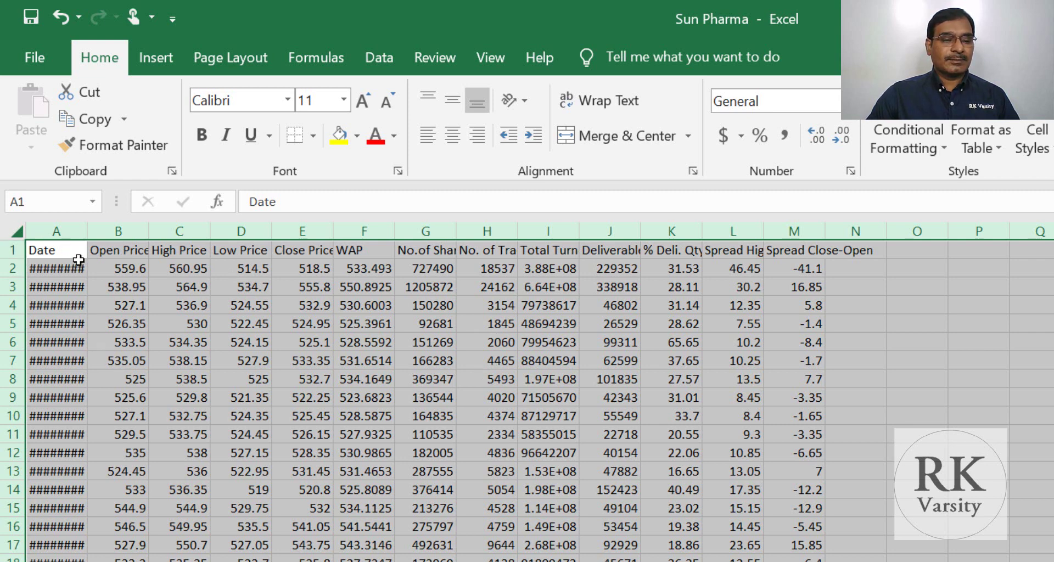
{"action": "double_click", "coordinate": [86, 231]}
{"action": "left_click", "coordinate": [476, 306]}
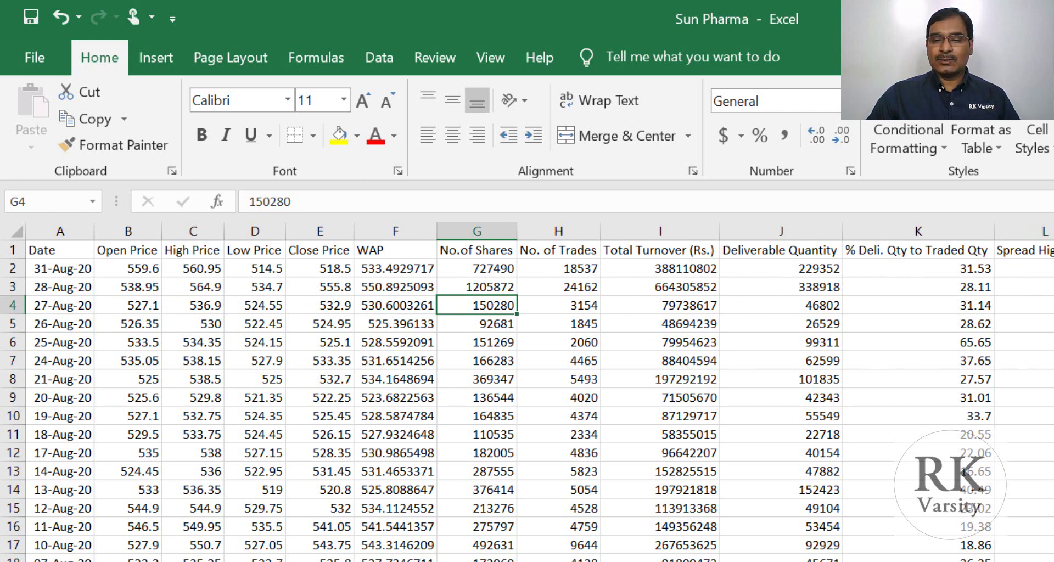
{"action": "left_click", "coordinate": [1051, 397]}
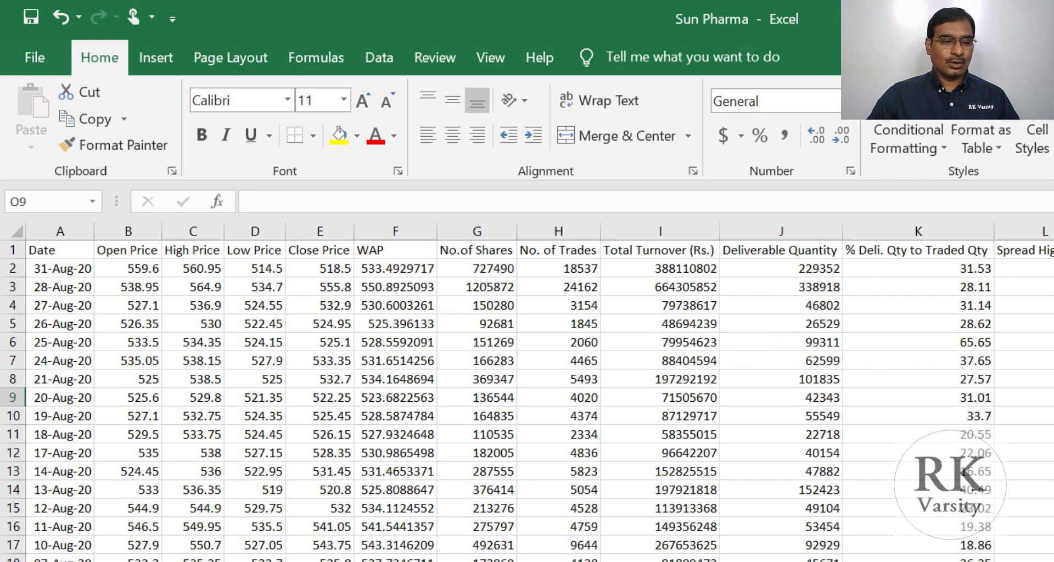
Freeze the top row of the sheet so the column headings stay in view
{"action": "scroll", "coordinate": [527, 400], "scroll_direction": "down", "scroll_amount": 5}
{"action": "scroll", "coordinate": [527, 401], "scroll_direction": "up", "scroll_amount": 1}
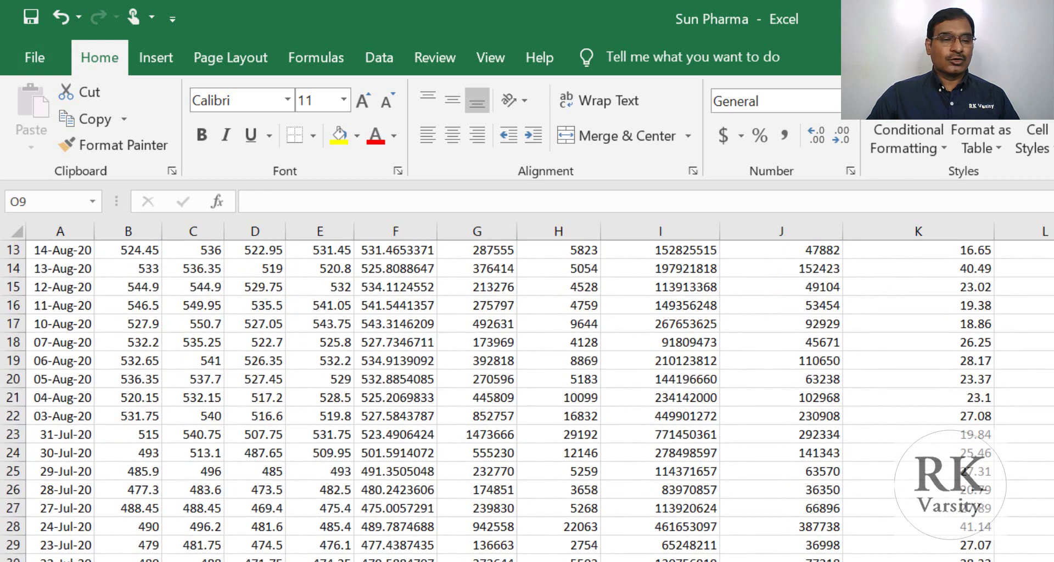
{"action": "scroll", "coordinate": [922, 356], "scroll_direction": "up", "scroll_amount": 4}
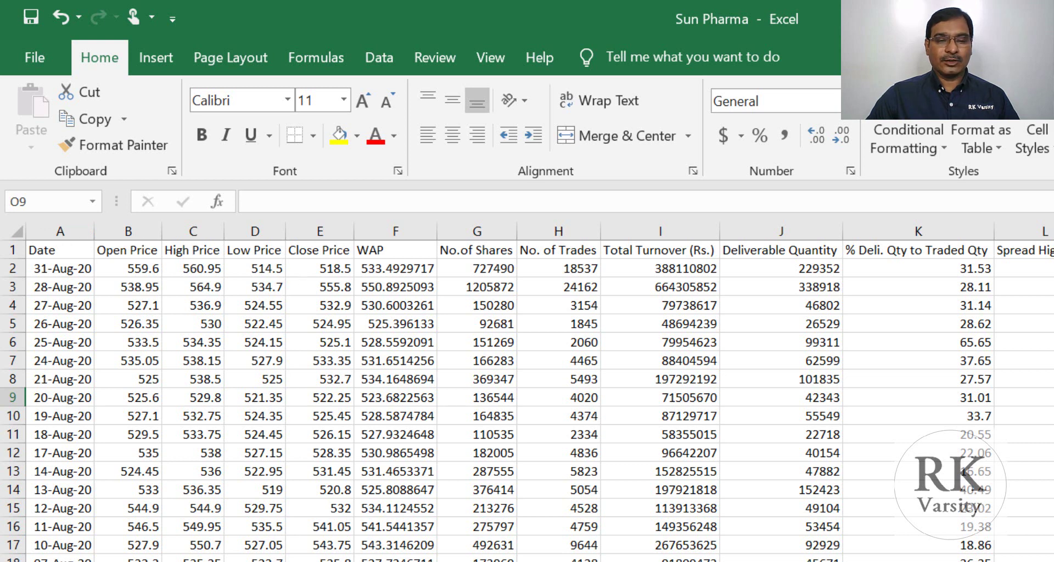
{"action": "scroll", "coordinate": [527, 384], "scroll_direction": "down", "scroll_amount": 1}
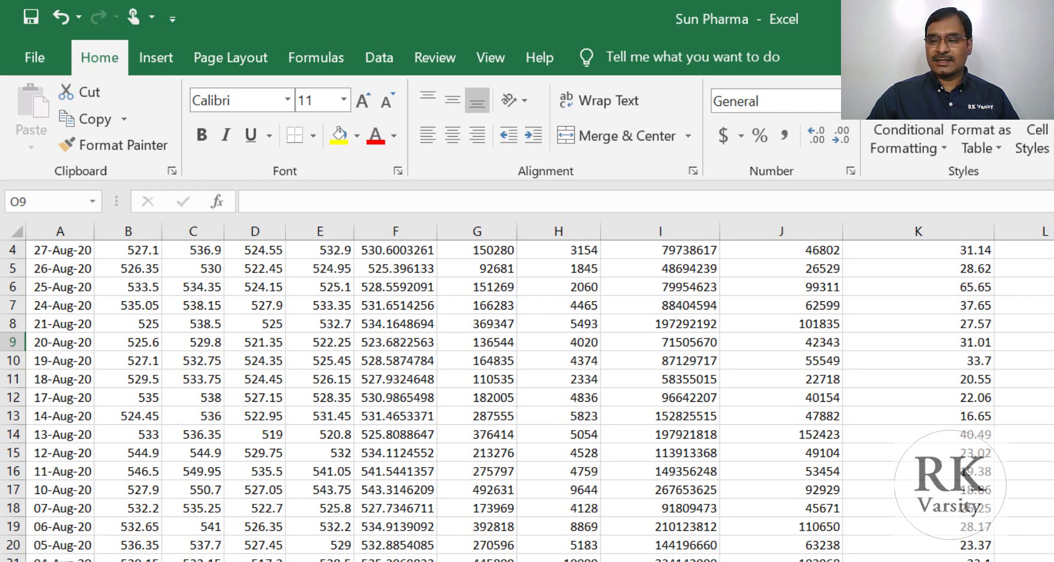
{"action": "scroll", "coordinate": [526, 384], "scroll_direction": "up", "scroll_amount": 1}
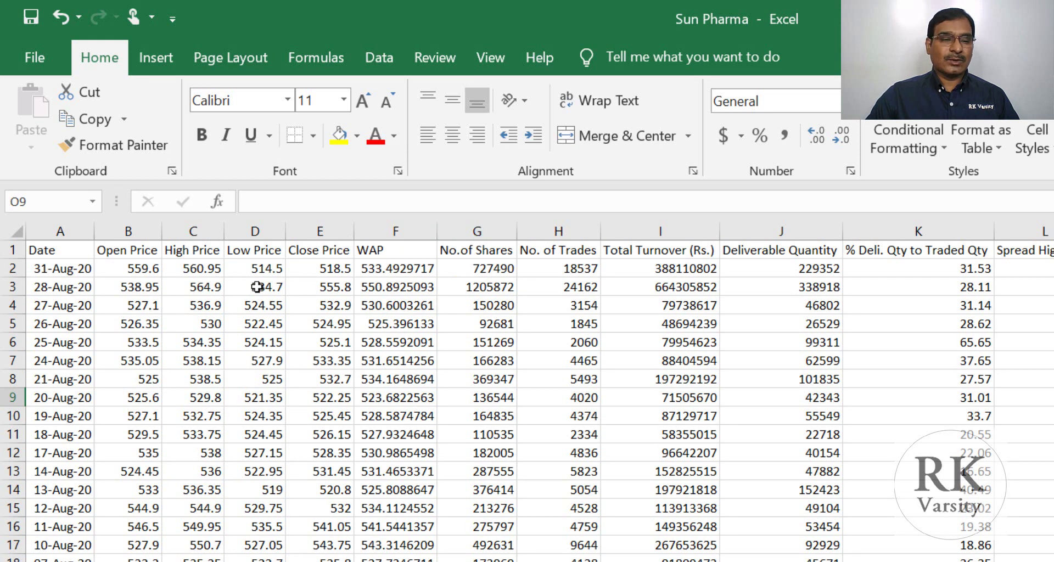
{"action": "left_click", "coordinate": [4, 269]}
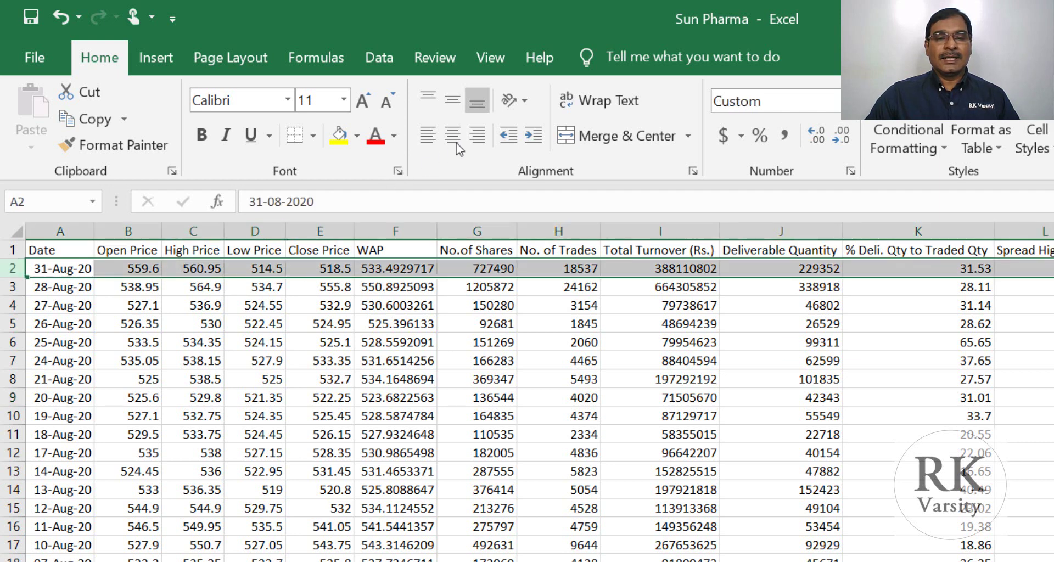
{"action": "left_click", "coordinate": [490, 59]}
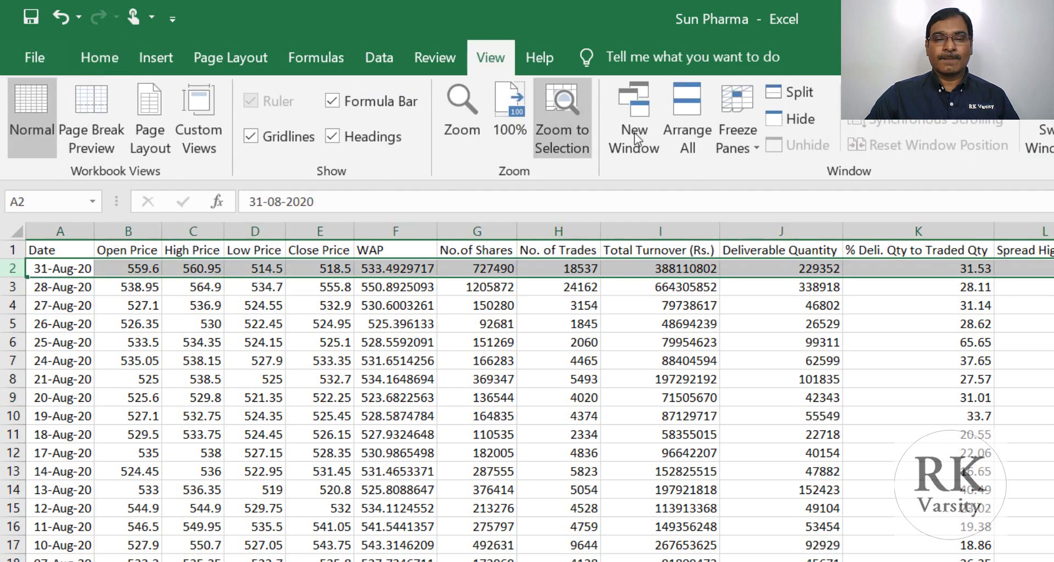
{"action": "left_click", "coordinate": [758, 149]}
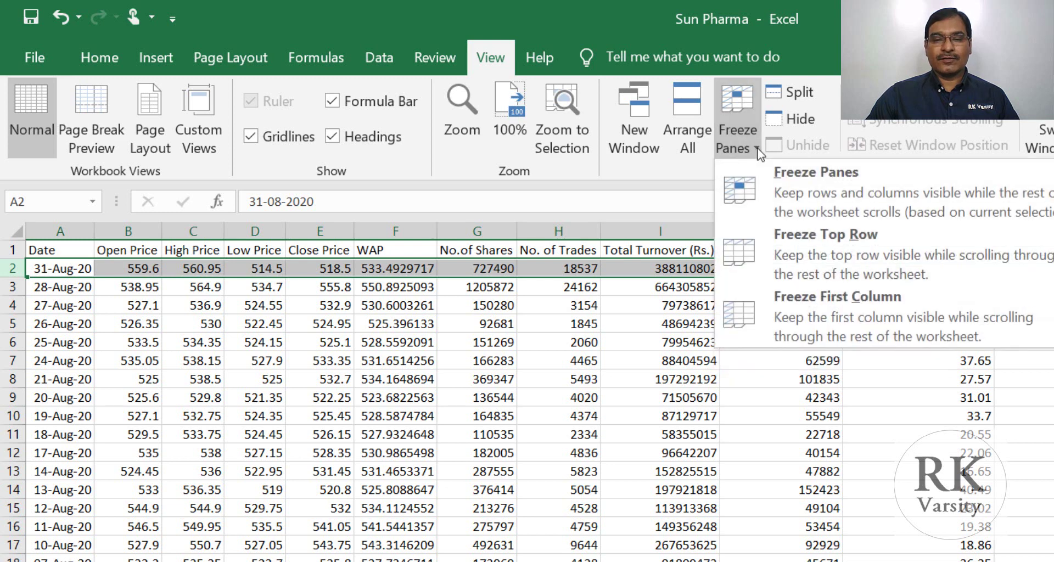
{"action": "left_click", "coordinate": [804, 246]}
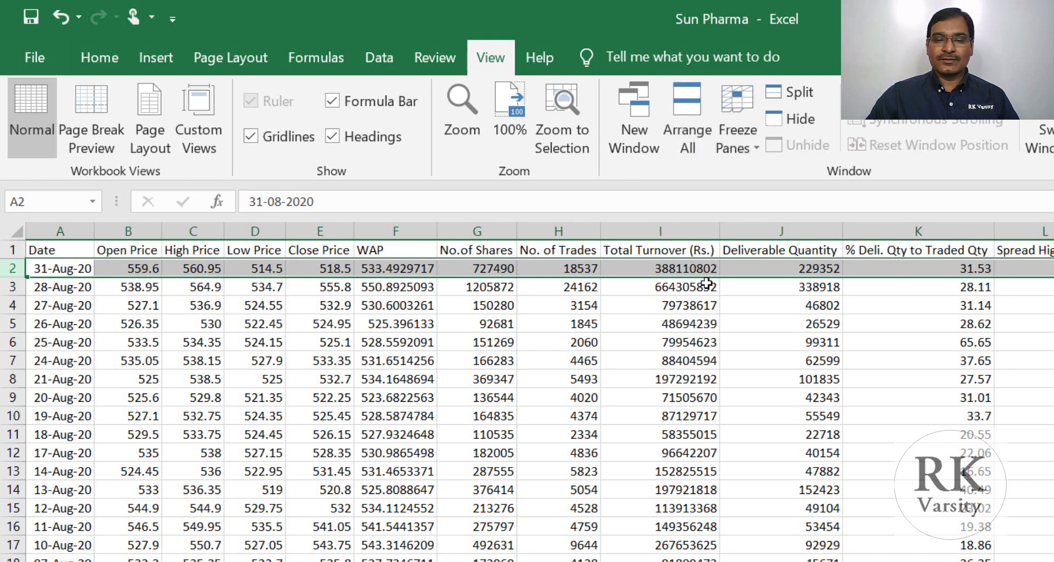
Look through the price rows down to the 2019 dates to check the frozen header row, and return to the first rows
{"action": "left_click", "coordinate": [727, 306]}
{"action": "scroll", "coordinate": [527, 406], "scroll_direction": "down", "scroll_amount": 8}
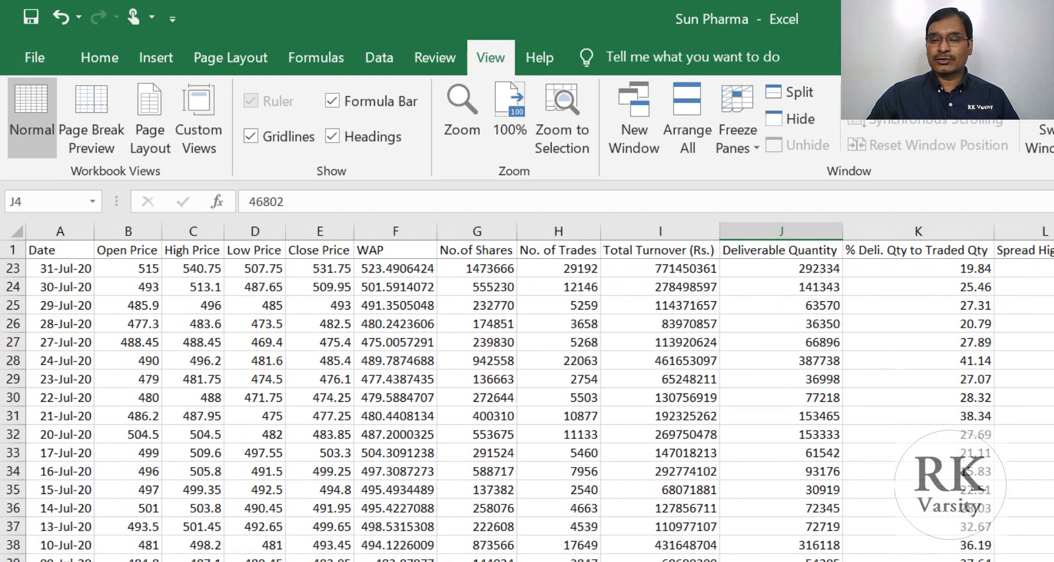
{"action": "scroll", "coordinate": [526, 406], "scroll_direction": "up", "scroll_amount": 4}
{"action": "scroll", "coordinate": [173, 379], "scroll_direction": "up", "scroll_amount": 4}
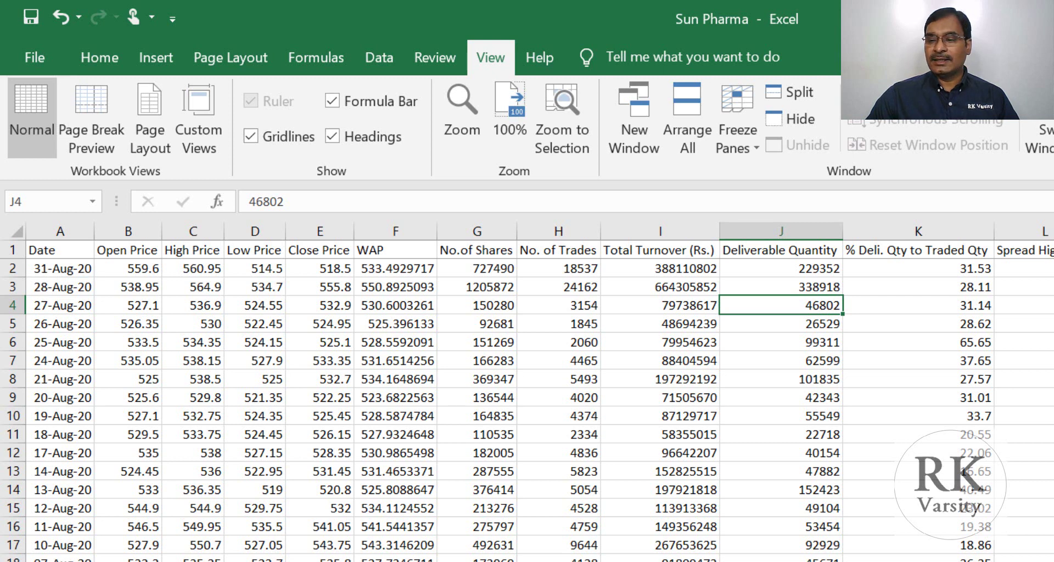
{"action": "scroll", "coordinate": [526, 410], "scroll_direction": "down", "scroll_amount": 1}
{"action": "scroll", "coordinate": [527, 410], "scroll_direction": "down", "scroll_amount": 20}
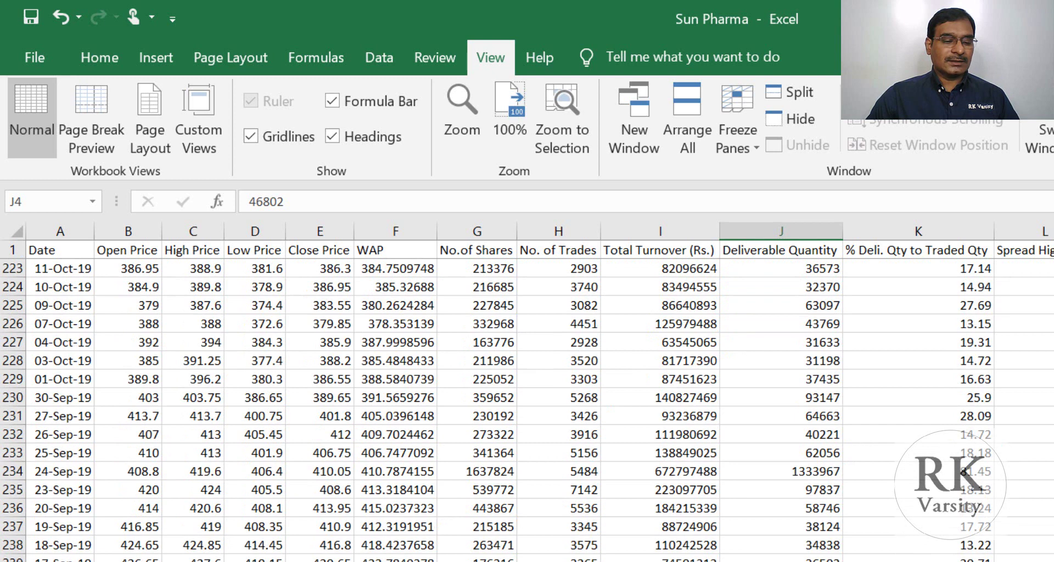
{"action": "key", "text": "ctrl+BackSpace"}
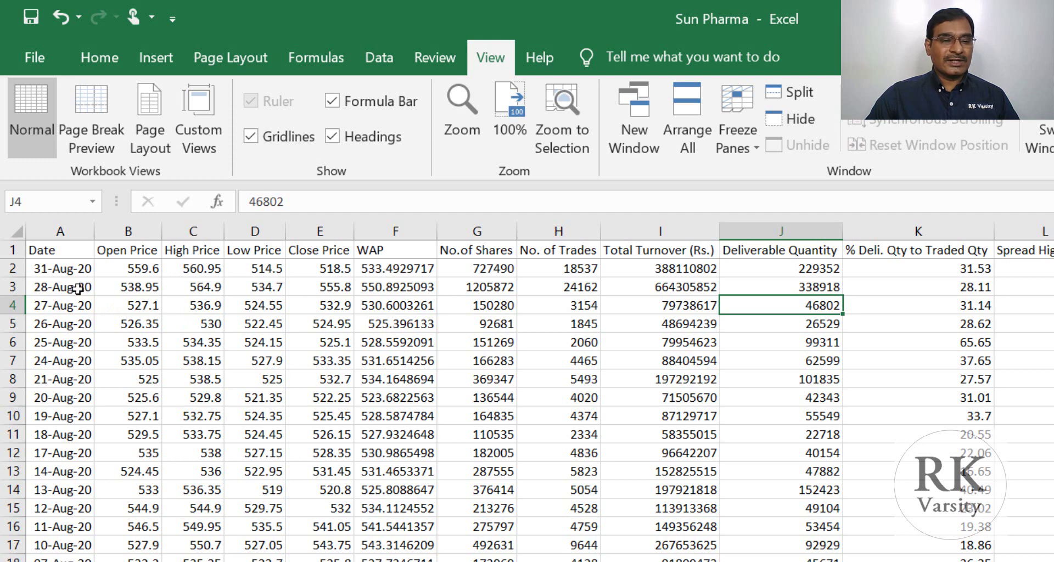
Sort all the data columns by Date on cell values, in Oldest to Newest order
{"action": "left_click_drag", "start_coordinate": [74, 225], "coordinate": [1051, 232]}
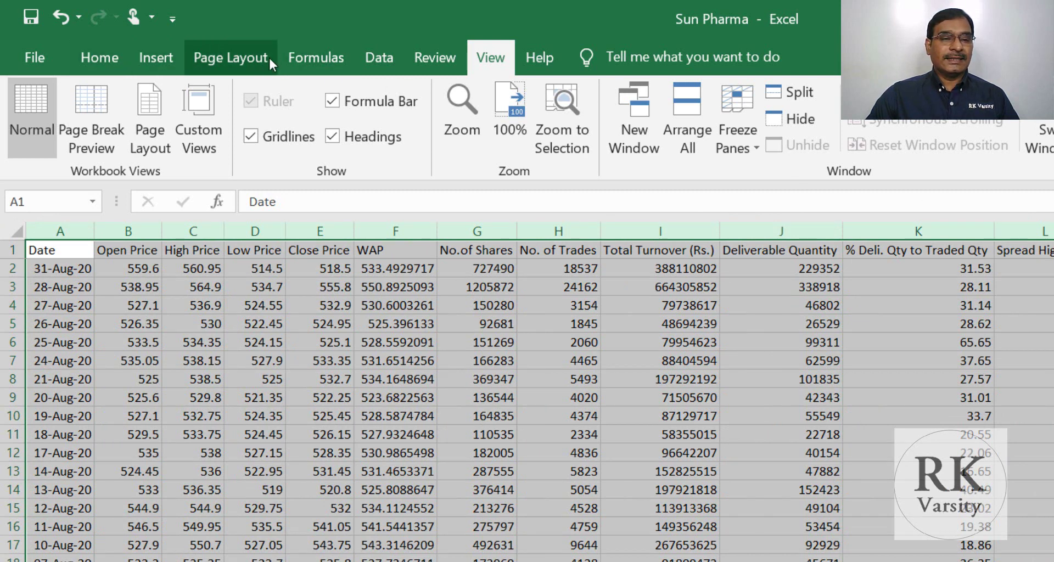
{"action": "left_click", "coordinate": [374, 61]}
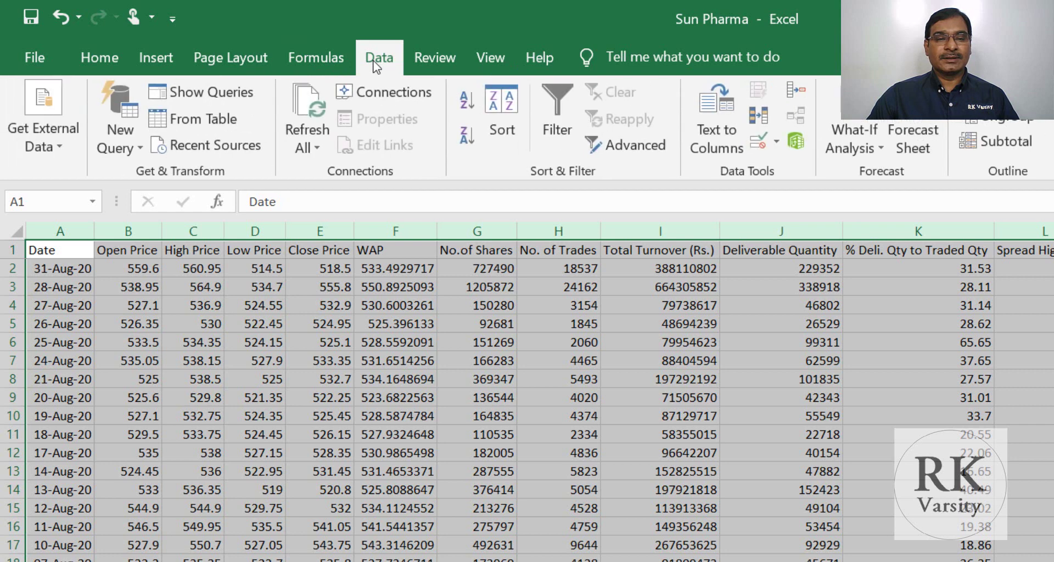
{"action": "left_click", "coordinate": [508, 106]}
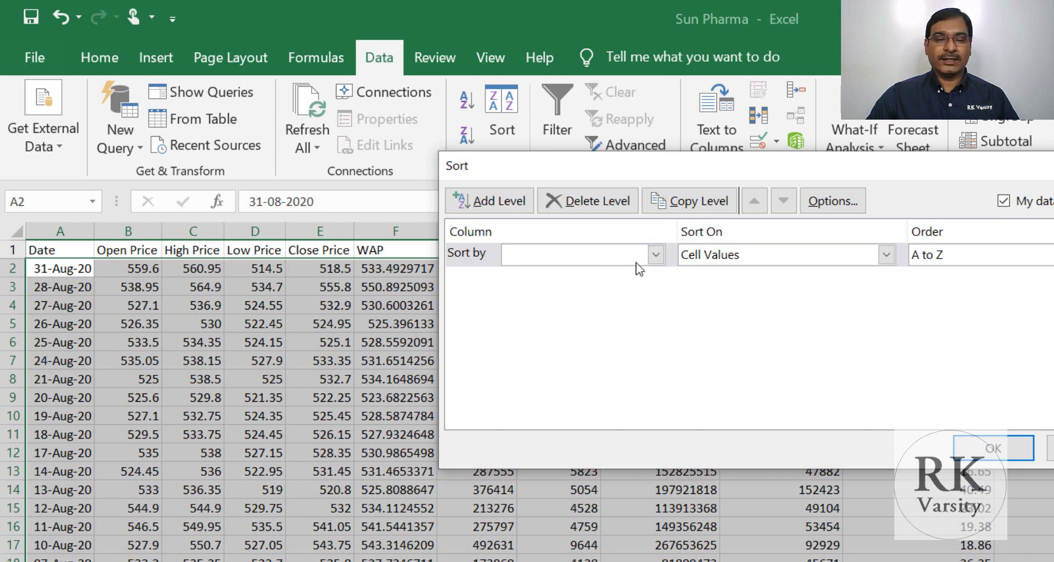
{"action": "left_click", "coordinate": [656, 255]}
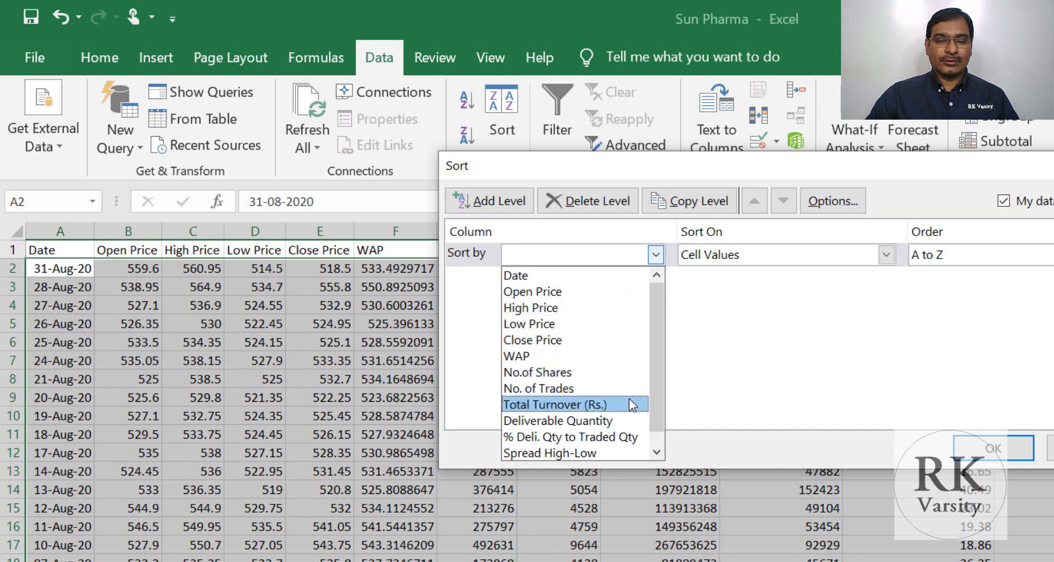
{"action": "left_click", "coordinate": [616, 278]}
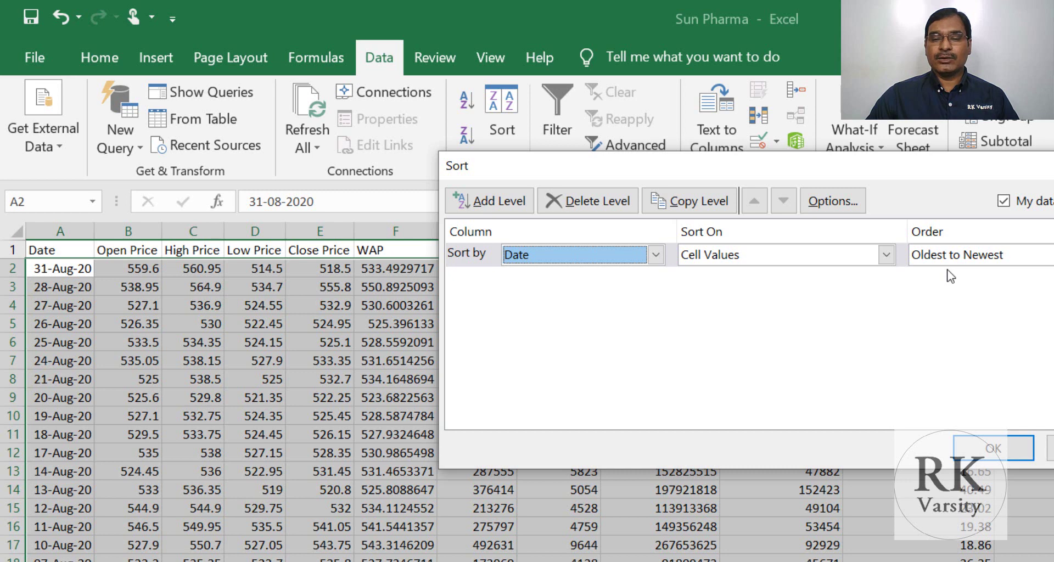
{"action": "left_click", "coordinate": [993, 449]}
{"action": "left_click", "coordinate": [113, 342]}
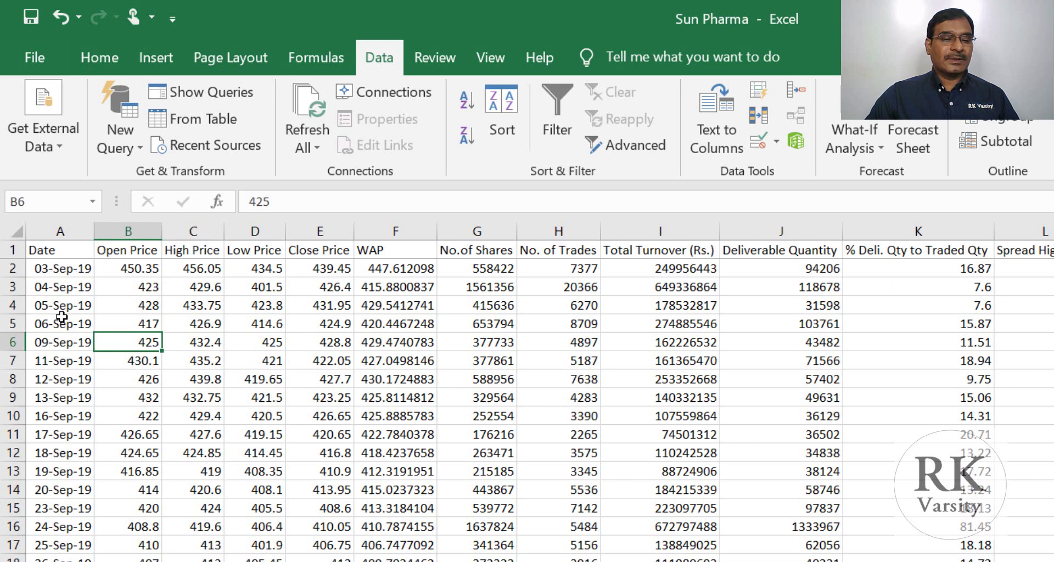
Look through the sorted rows down to the August 2020 dates to check the date order, and return to the first rows
{"action": "scroll", "coordinate": [527, 406], "scroll_direction": "down", "scroll_amount": 1}
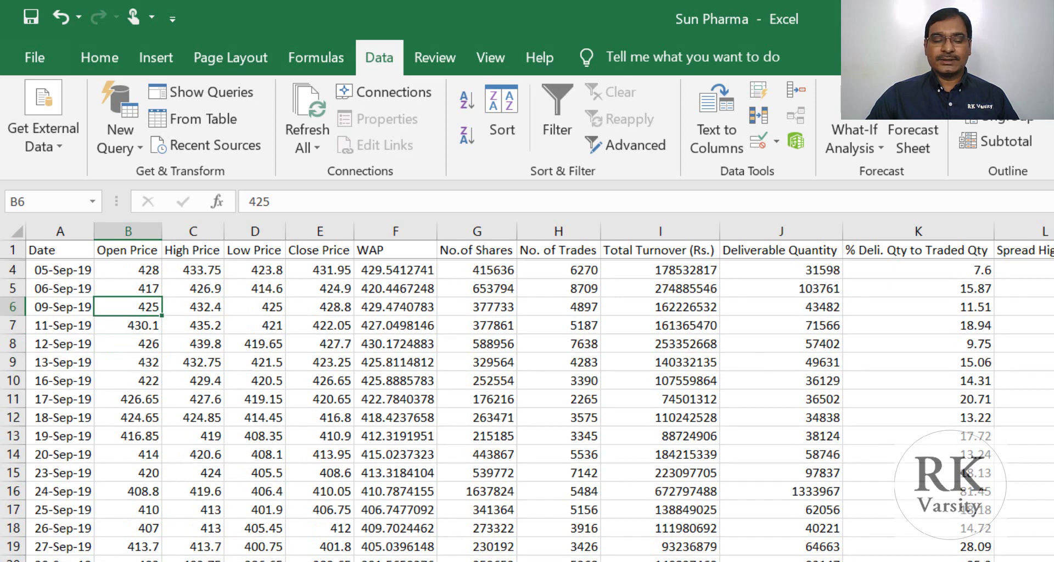
{"action": "scroll", "coordinate": [527, 406], "scroll_direction": "down", "scroll_amount": 20}
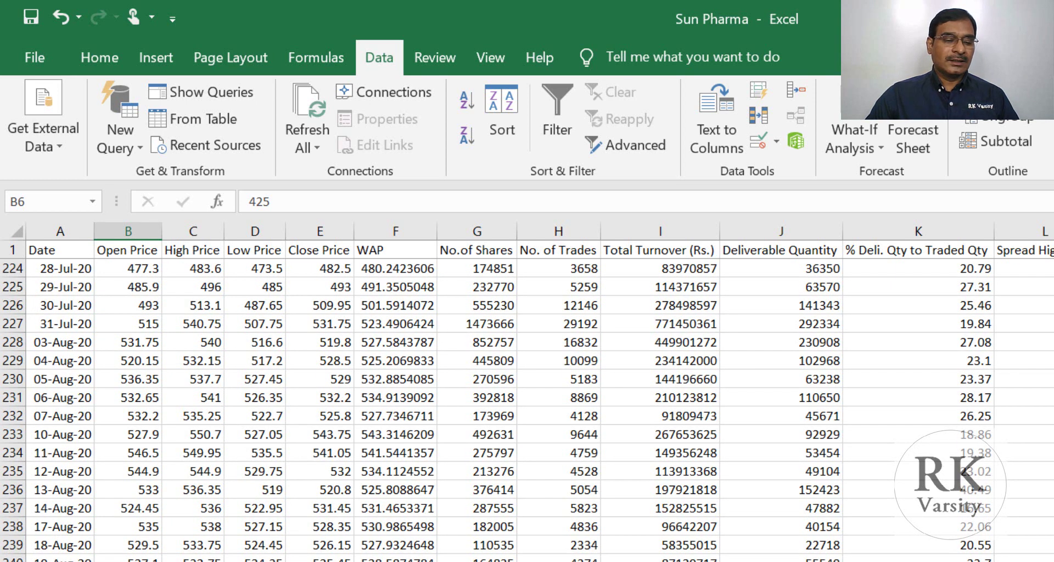
{"action": "scroll", "coordinate": [527, 409], "scroll_direction": "up", "scroll_amount": 20}
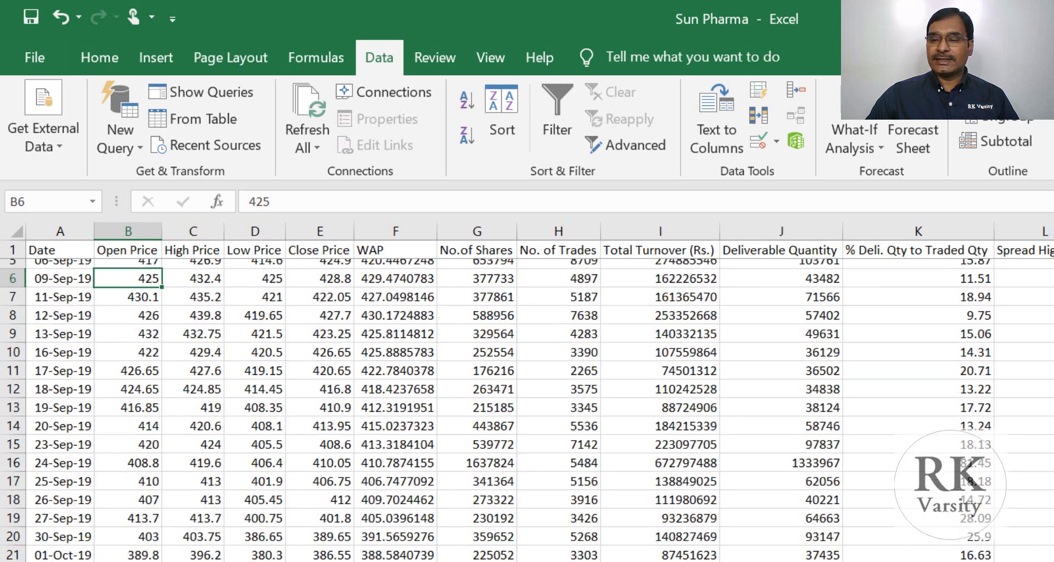
{"action": "scroll", "coordinate": [670, 399], "scroll_direction": "up", "scroll_amount": 1}
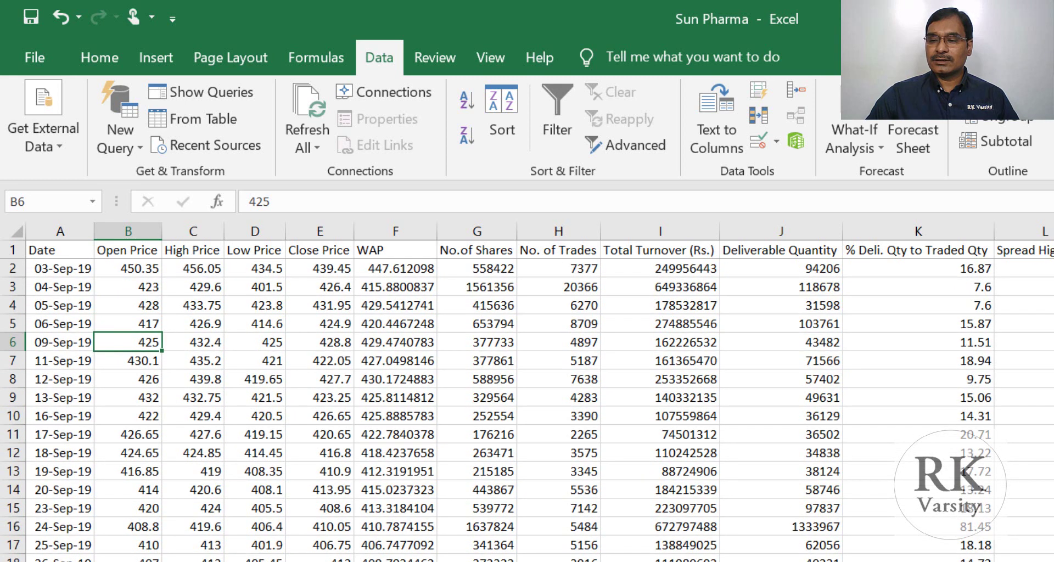
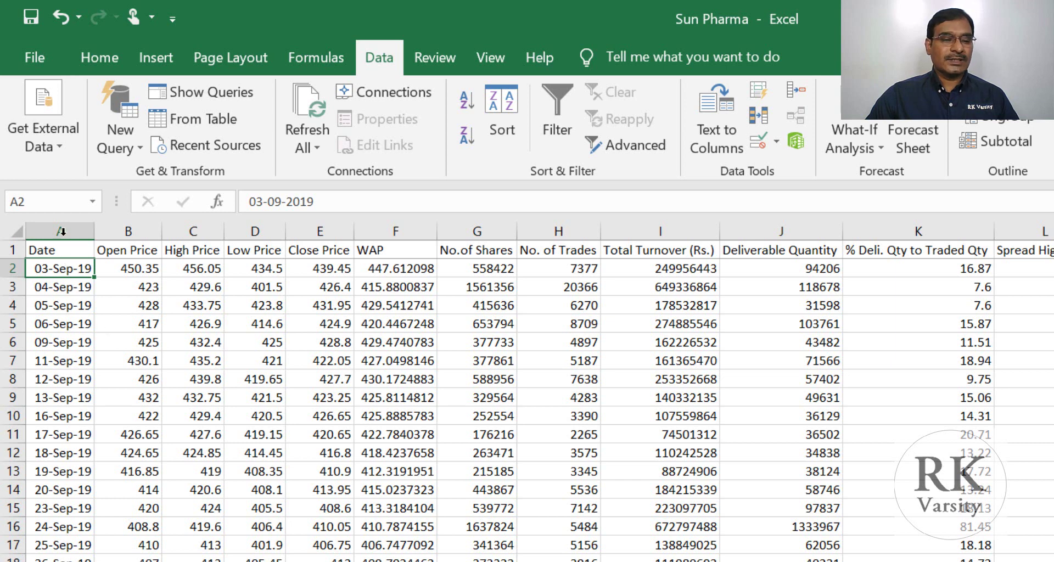
Remove duplicate rows from all the data columns, comparing only the Date column and treating the first row as headers
{"action": "left_click_drag", "start_coordinate": [64, 222], "coordinate": [1051, 230]}
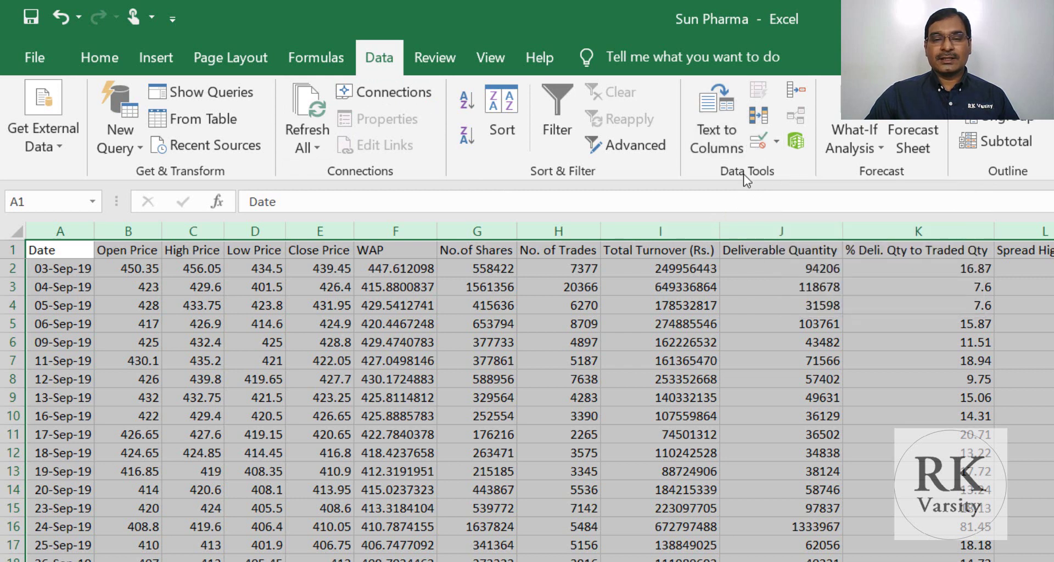
{"action": "left_click", "coordinate": [760, 117]}
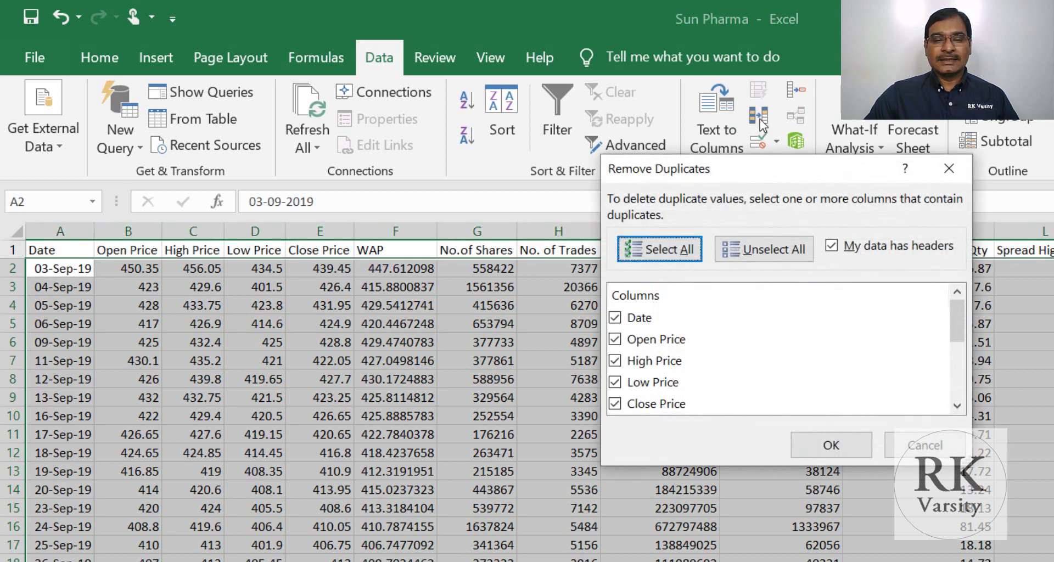
{"action": "left_click", "coordinate": [691, 253]}
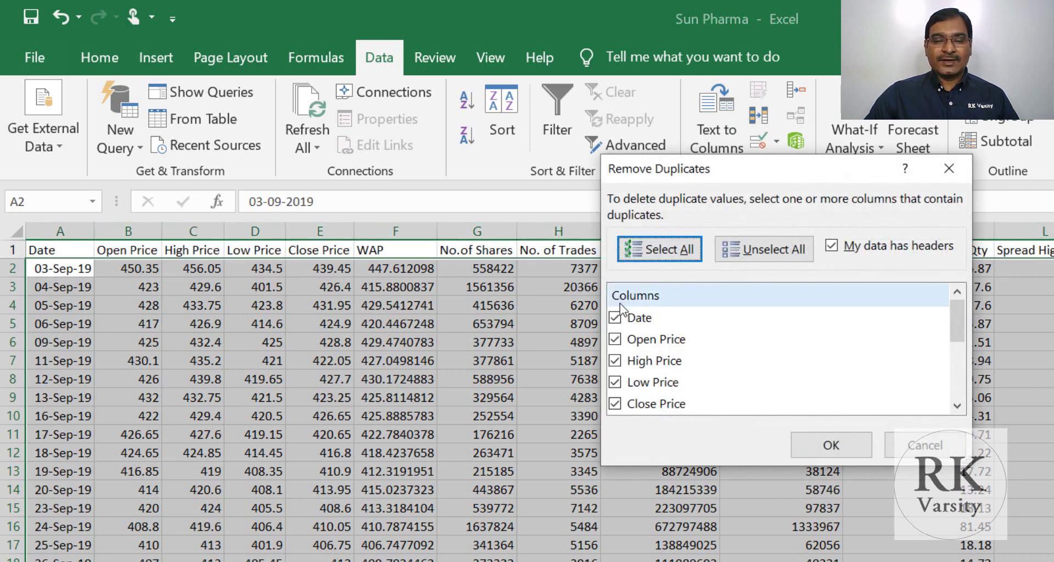
{"action": "left_click", "coordinate": [766, 250]}
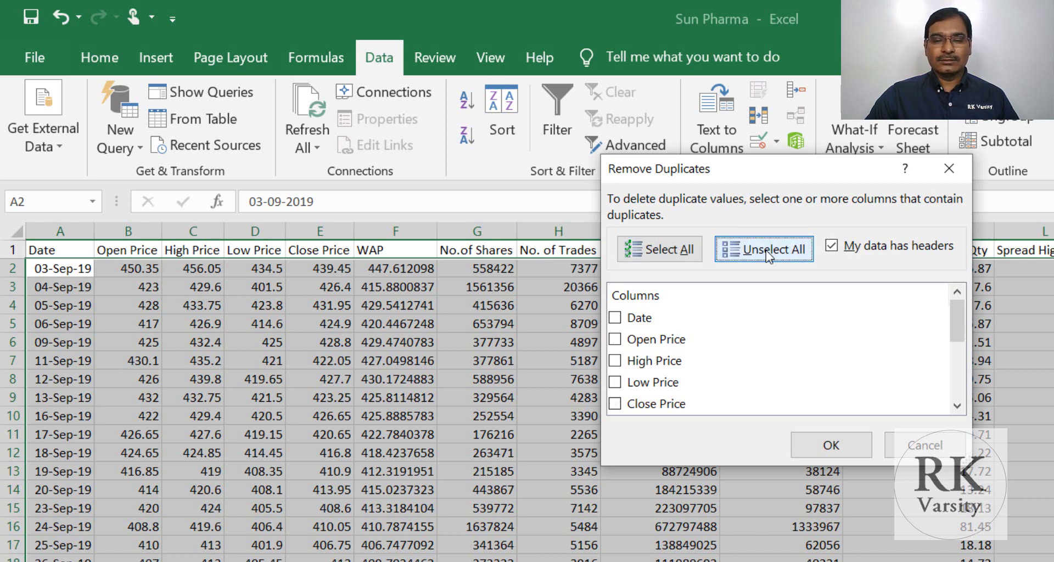
{"action": "left_click", "coordinate": [614, 319]}
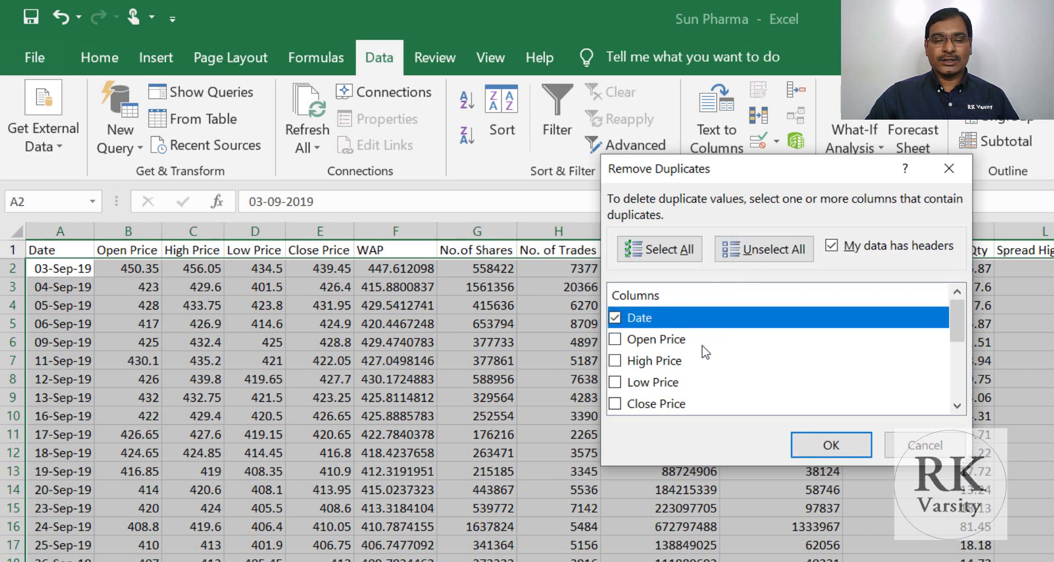
{"action": "left_click", "coordinate": [831, 445]}
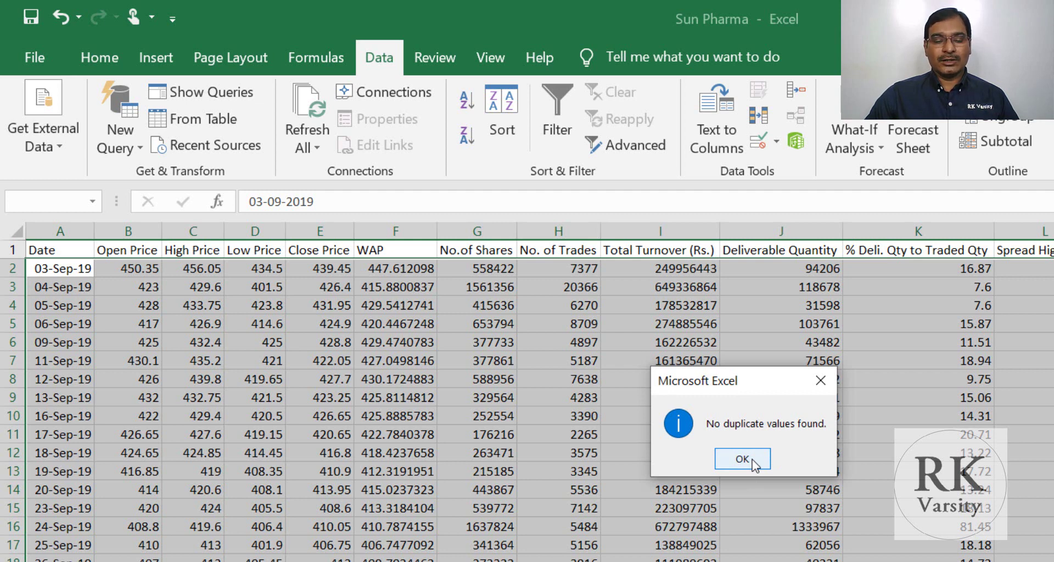
{"action": "left_click", "coordinate": [742, 459]}
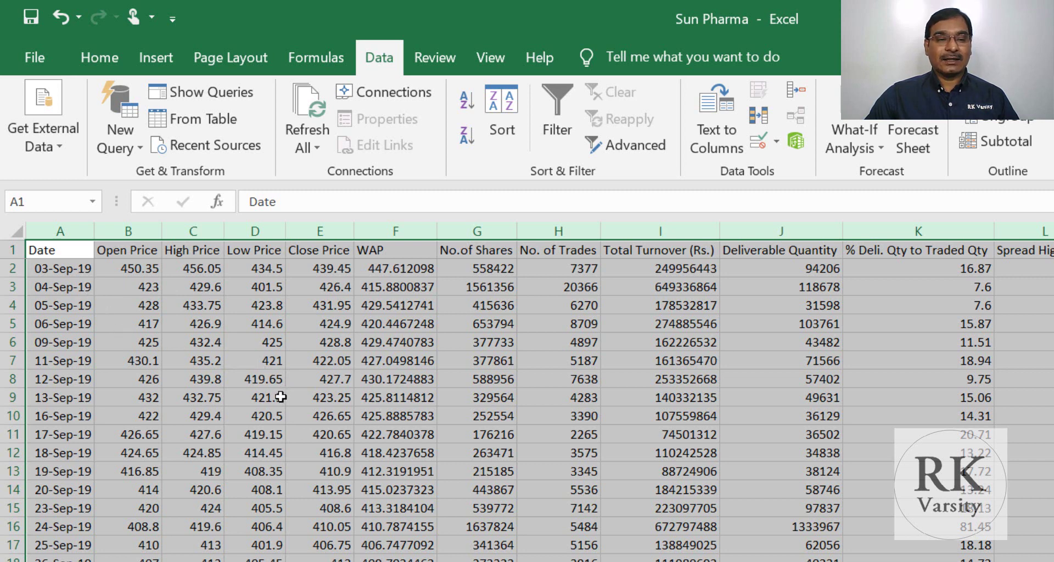
{"action": "left_click", "coordinate": [245, 425]}
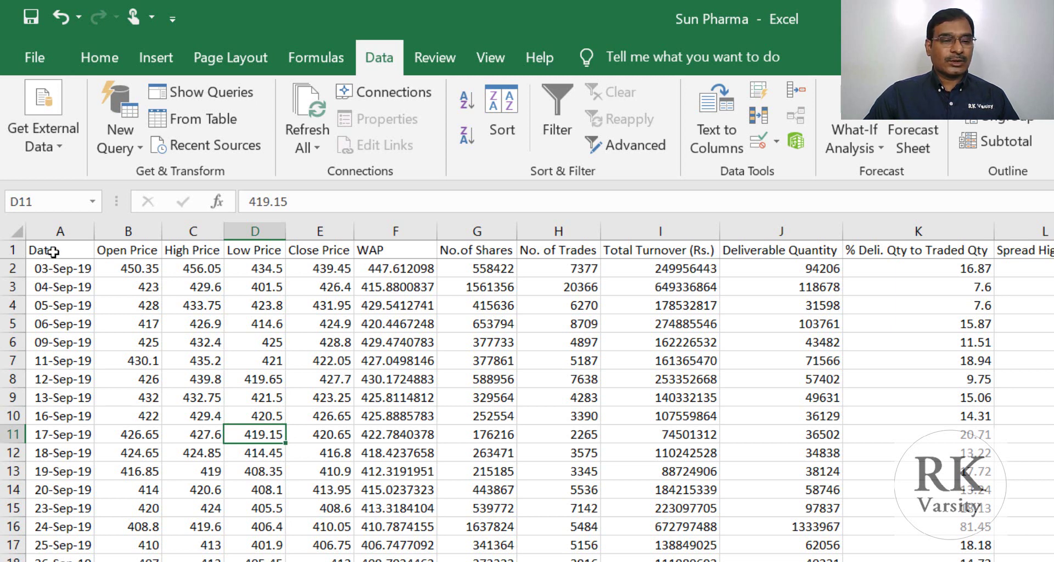
Copy the column headings from A1:M1 to the empty area of row 1 starting at P1, and end copy mode
{"action": "left_click_drag", "start_coordinate": [53, 251], "coordinate": [1050, 236]}
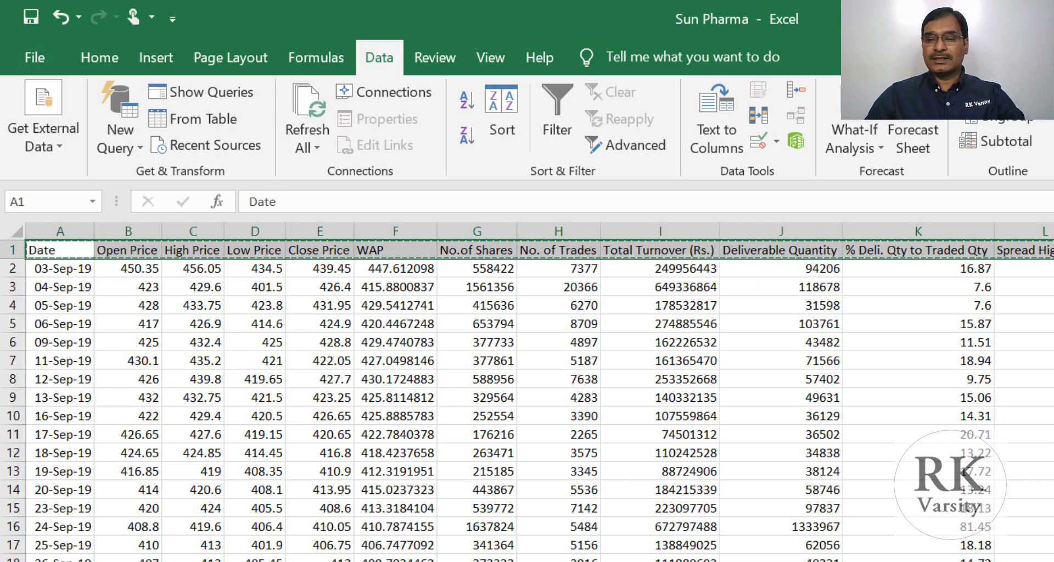
{"action": "key", "text": "ctrl+Right"}
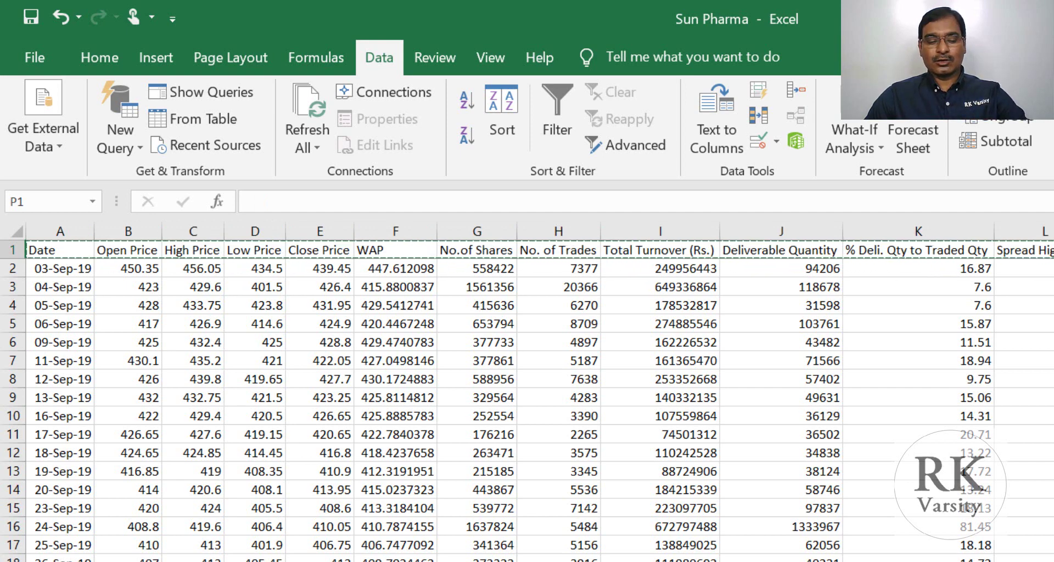
{"action": "key", "text": "ctrl+Left"}
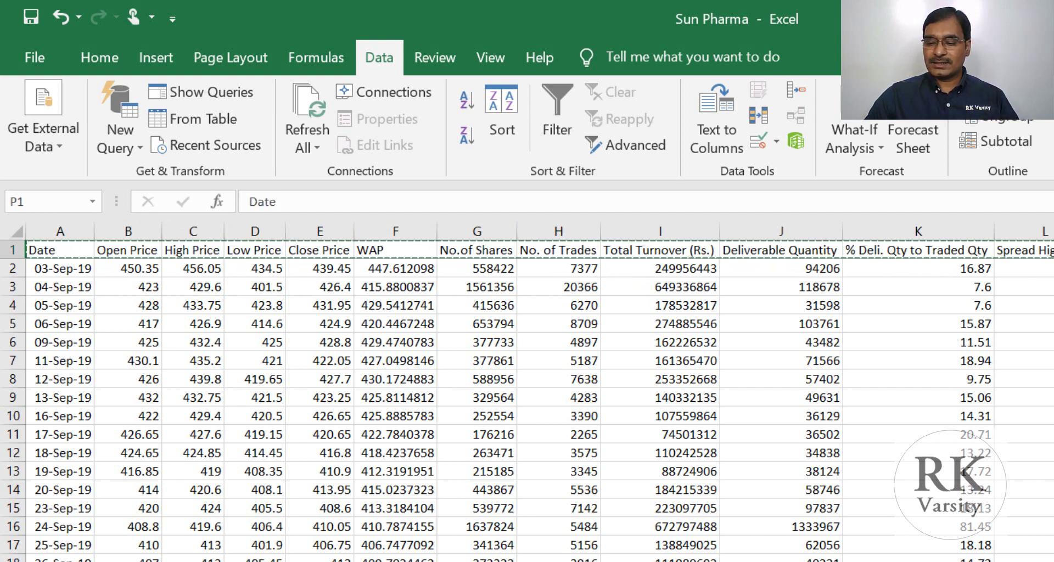
{"action": "scroll", "coordinate": [526, 384], "scroll_direction": "right", "scroll_amount": 10}
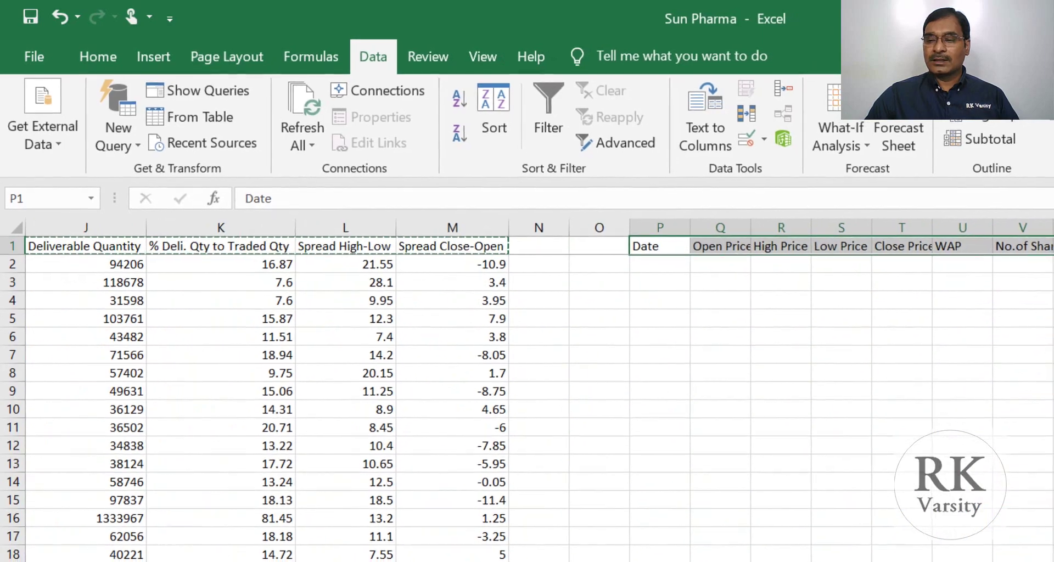
{"action": "left_click", "coordinate": [656, 264]}
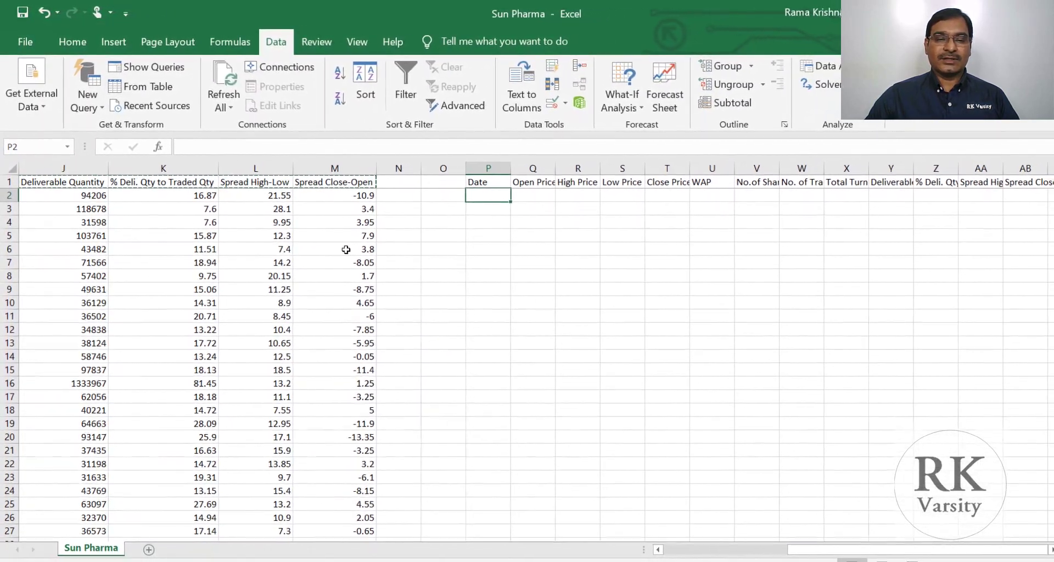
{"action": "key", "text": "Escape"}
Count the blank cells of the Date column in P2 with the formula =COUNTBLANK(A1:A248)
{"action": "scroll", "coordinate": [979, 200], "scroll_direction": "left", "scroll_amount": 3}
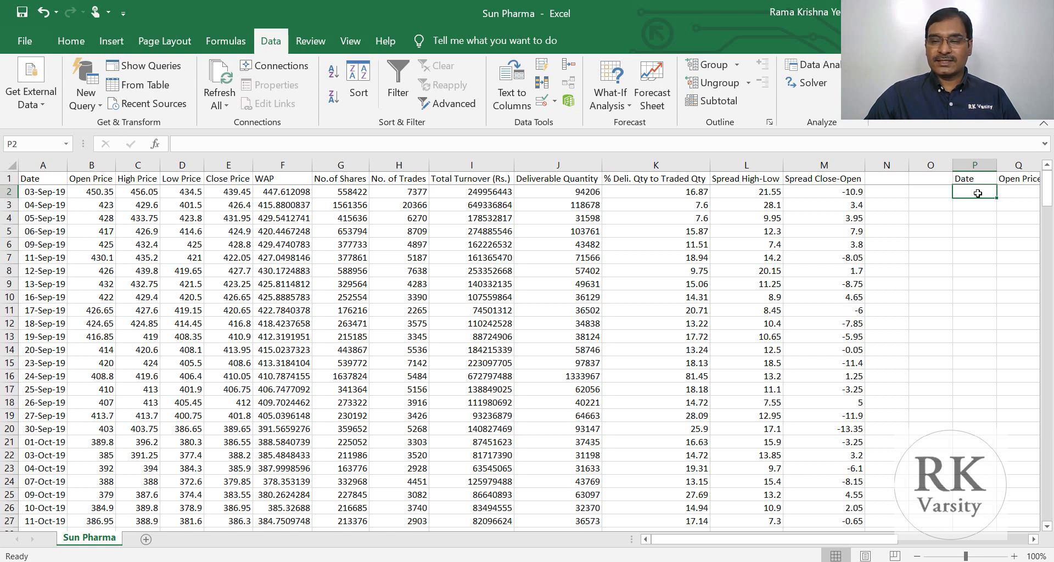
{"action": "type", "text": "=count"}
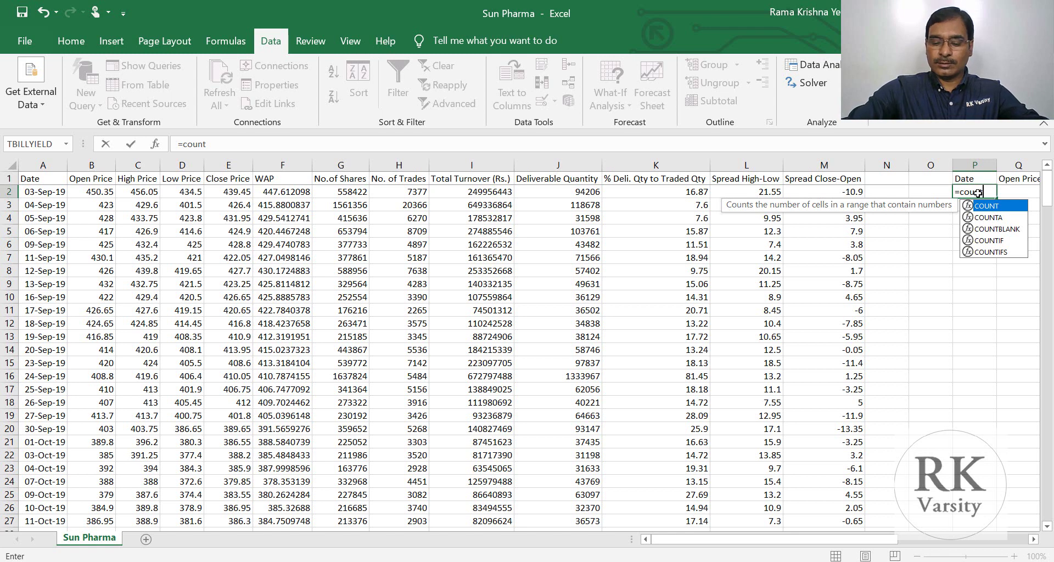
{"action": "key", "text": "Down"}
{"action": "key", "text": "Down"}
{"action": "key", "text": "Tab"}
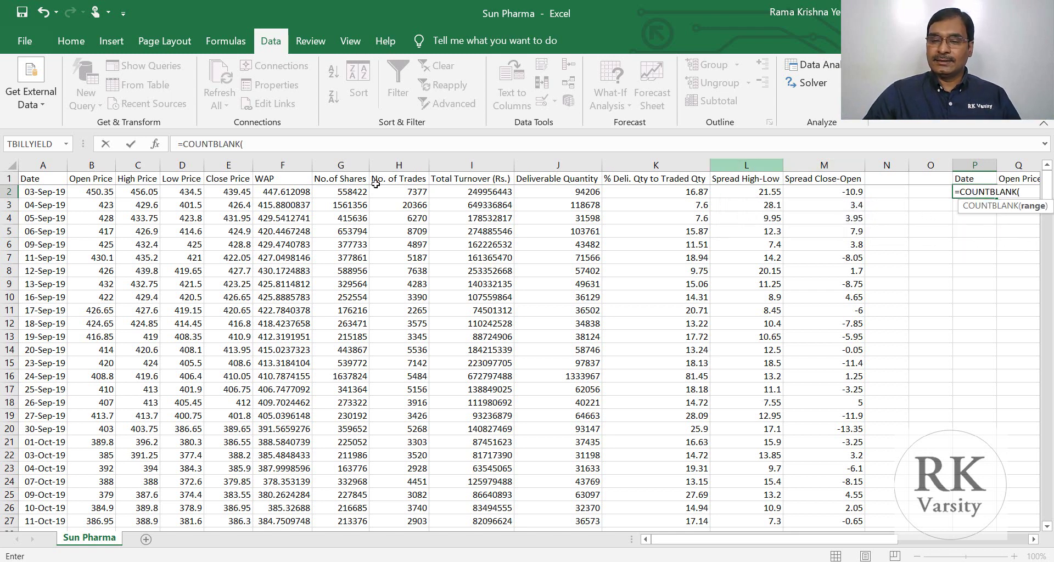
{"action": "left_click", "coordinate": [38, 180]}
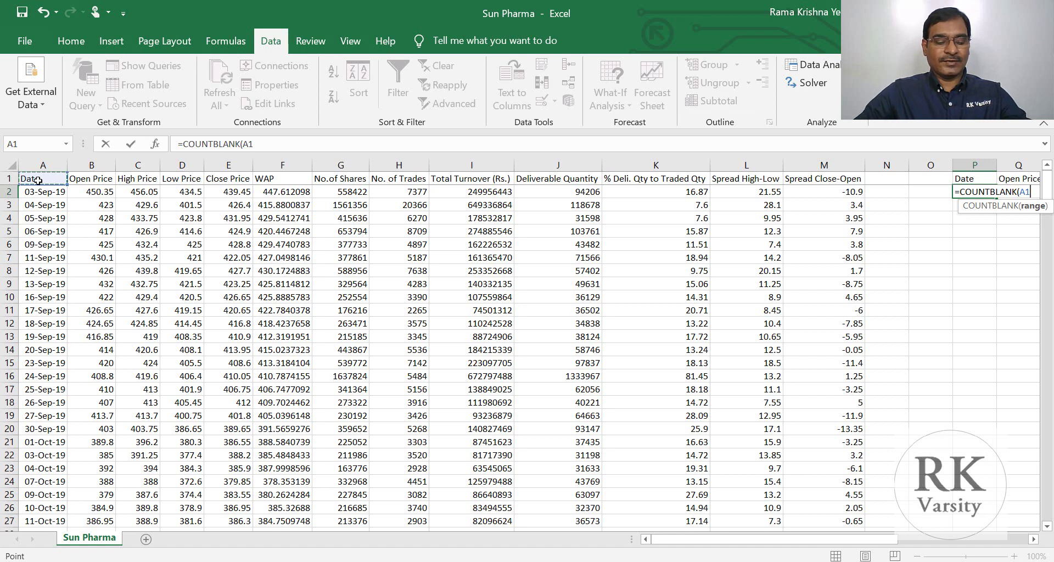
{"action": "key", "text": "End"}
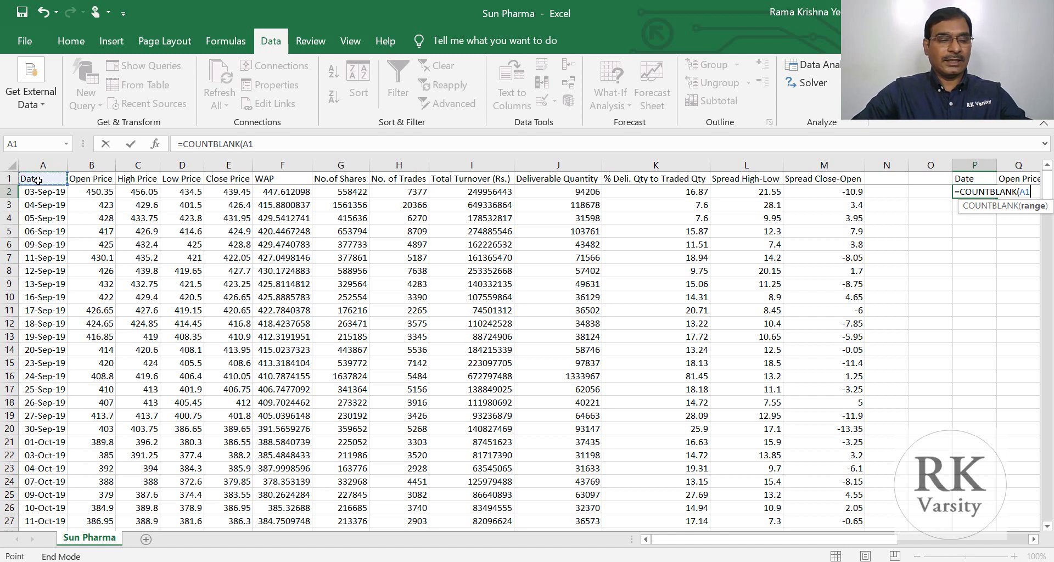
{"action": "key", "text": "shift+Down"}
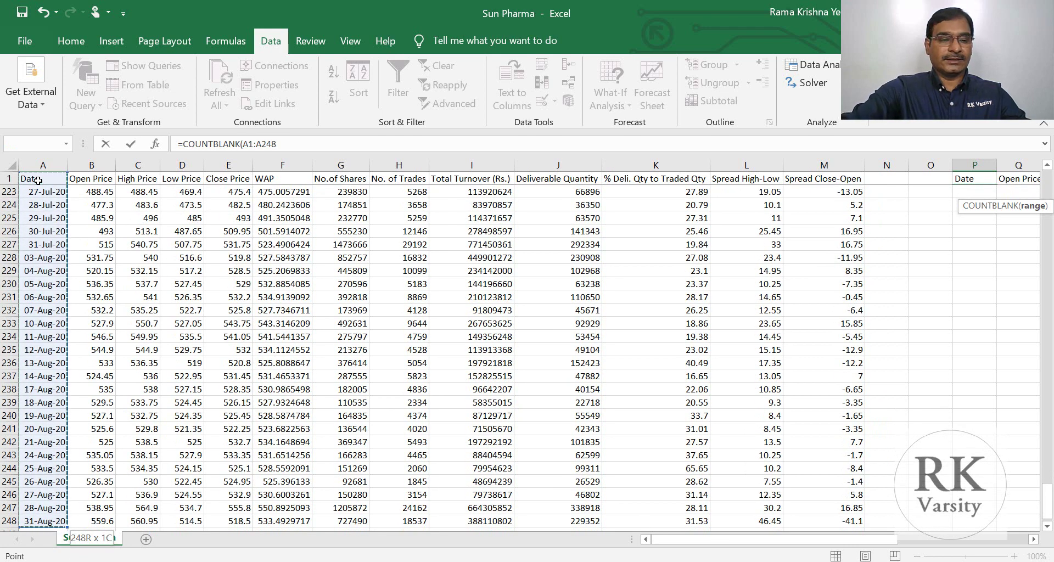
{"action": "type", "text": ")"}
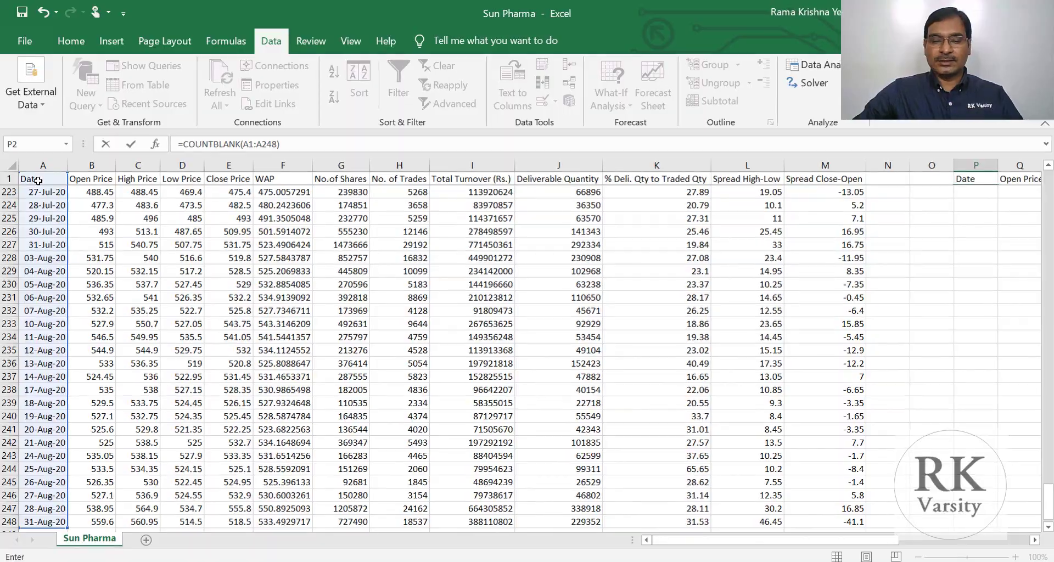
{"action": "key", "text": "Return"}
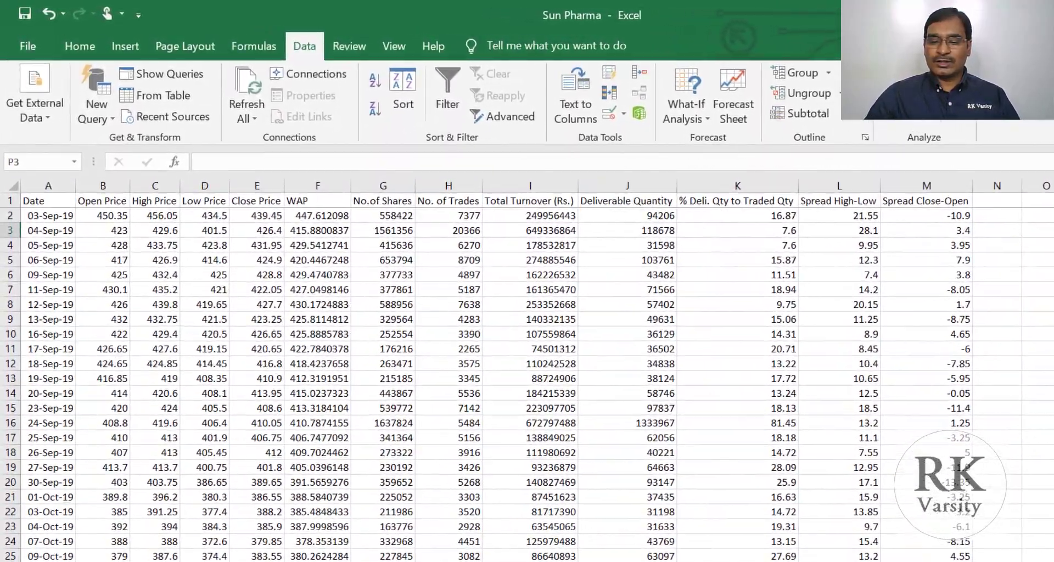
Copy the COUNTBLANK formula from P2 into the row 2 cells under the other copied headings, starting at Q2
{"action": "scroll", "coordinate": [527, 363], "scroll_direction": "right", "scroll_amount": 5}
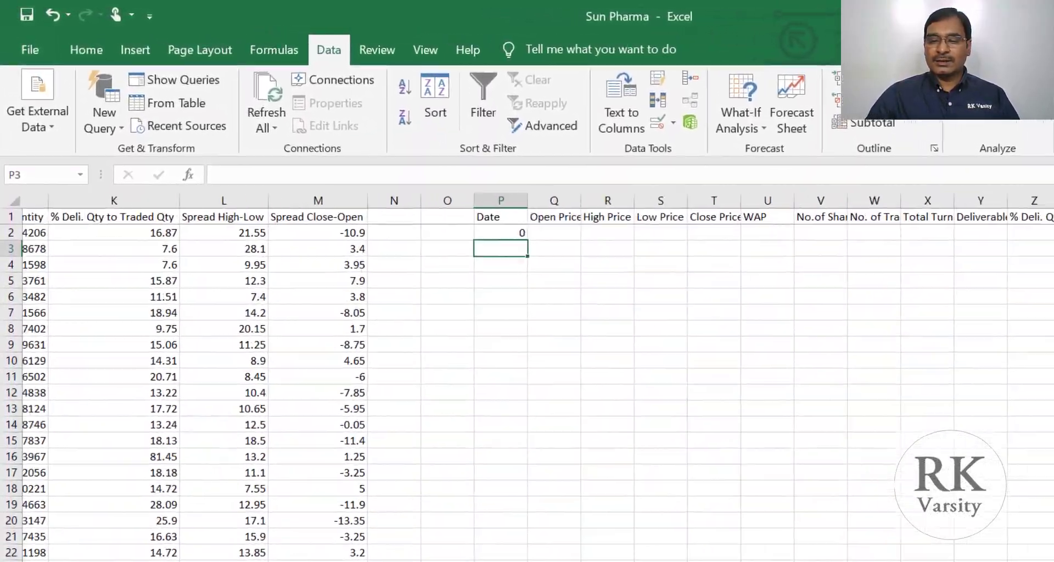
{"action": "left_click", "coordinate": [513, 232]}
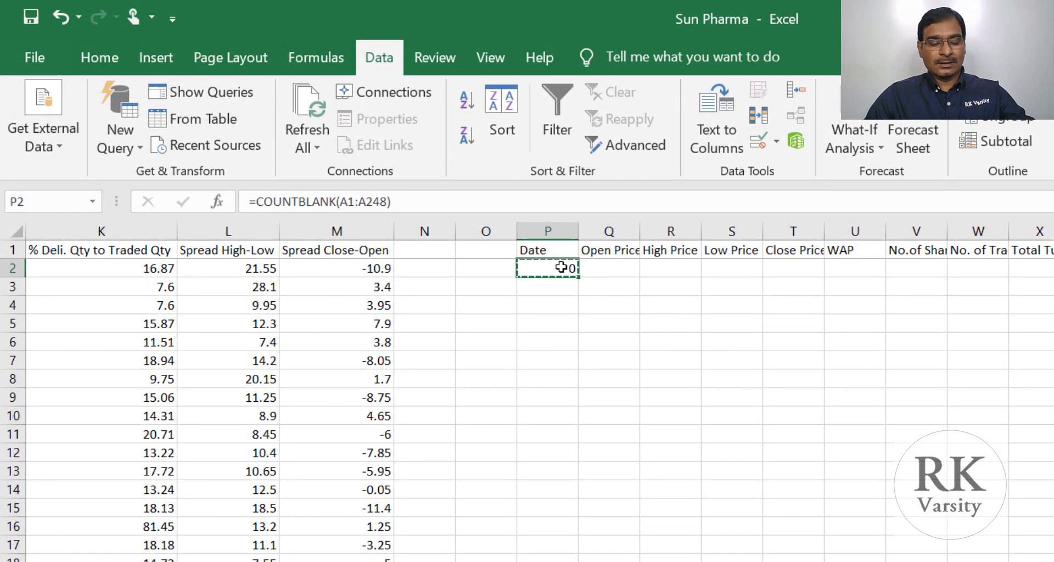
{"action": "left_click", "coordinate": [602, 265]}
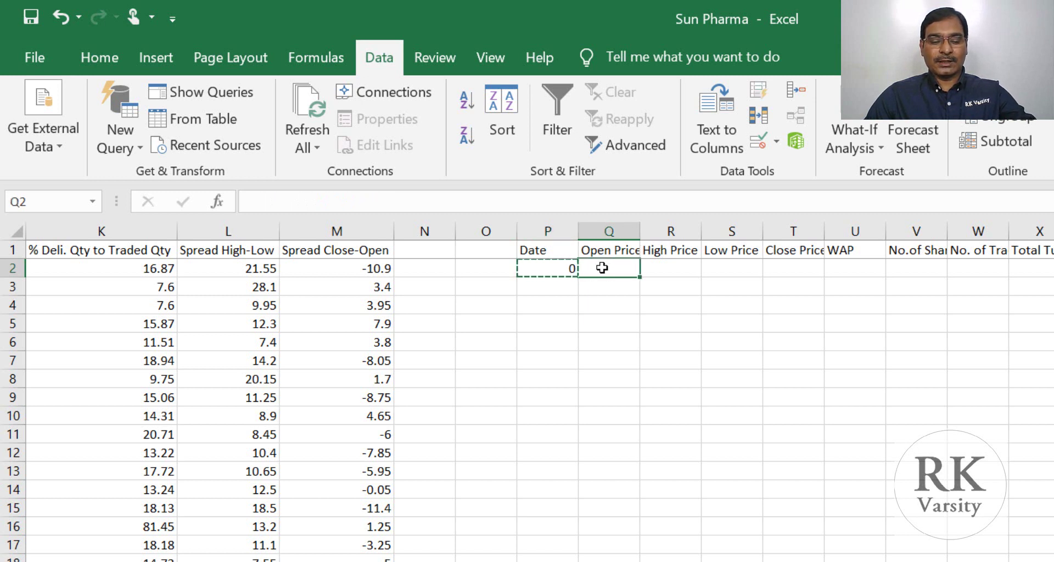
{"action": "key", "text": "ctrl+v"}
{"action": "left_click", "coordinate": [673, 269]}
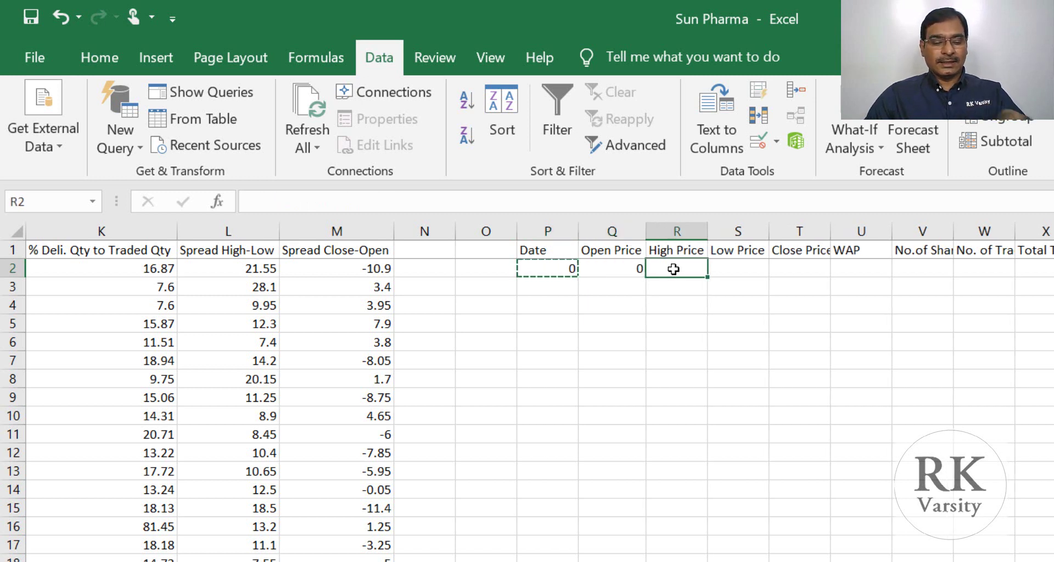
{"action": "key", "text": "ctrl+v"}
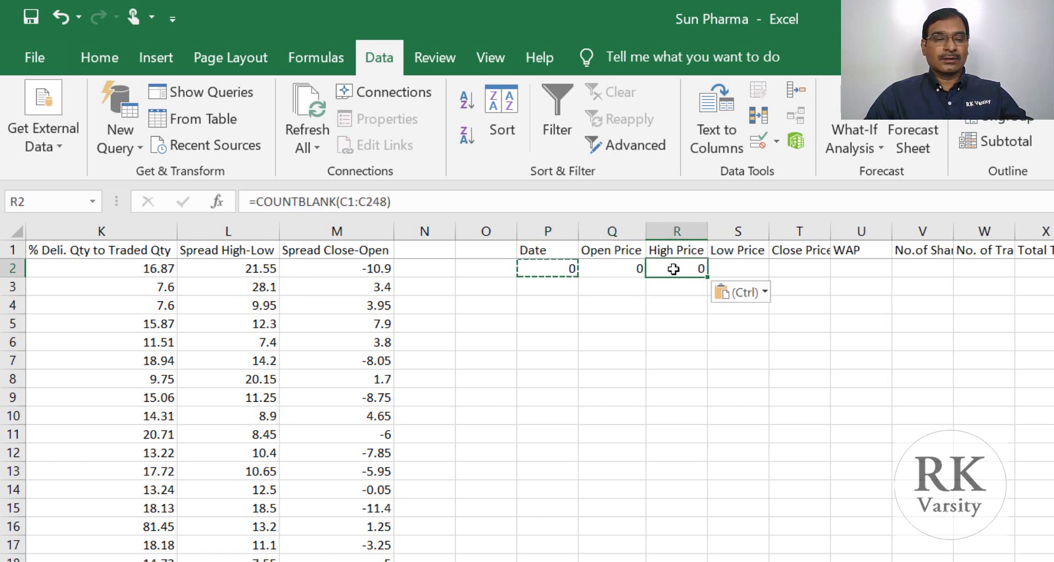
{"action": "left_click", "coordinate": [730, 273]}
{"action": "key", "text": "ctrl+v"}
{"action": "left_click", "coordinate": [790, 271]}
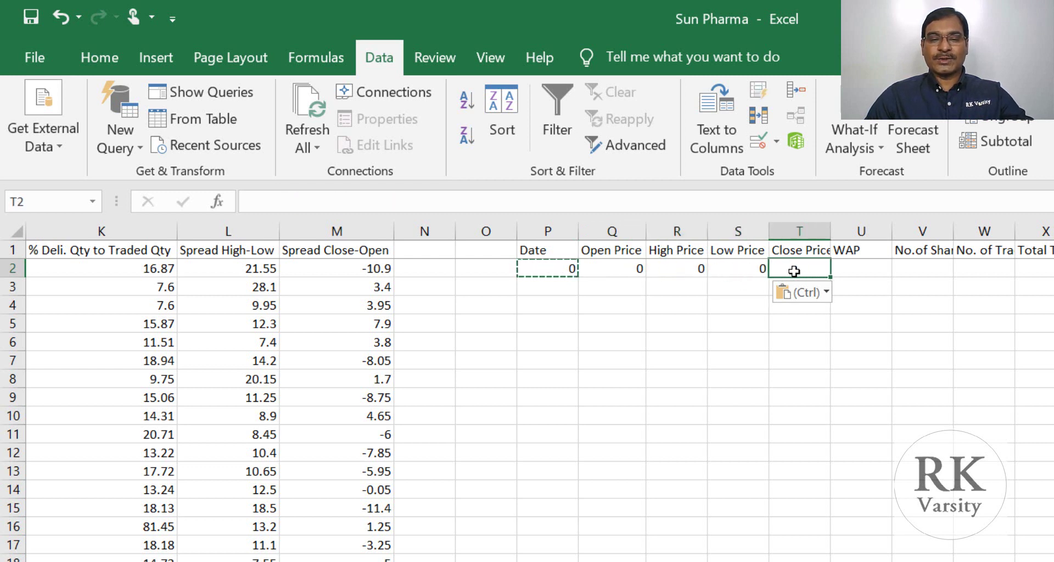
{"action": "key", "text": "ctrl+v"}
{"action": "left_click", "coordinate": [850, 264]}
{"action": "key", "text": "ctrl+v"}
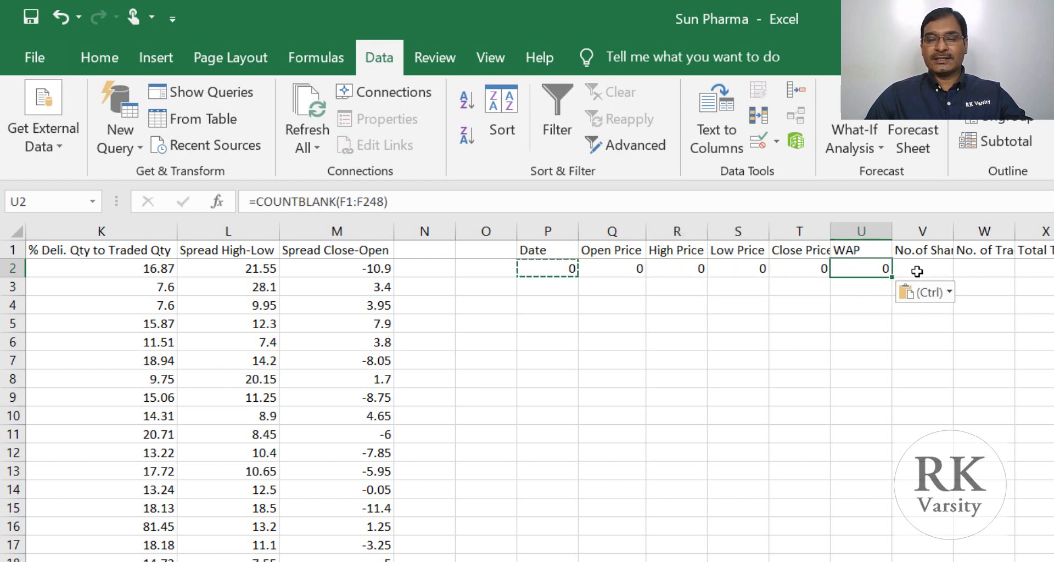
{"action": "left_click", "coordinate": [913, 267]}
{"action": "key", "text": "ctrl+v"}
{"action": "left_click", "coordinate": [970, 268]}
{"action": "key", "text": "ctrl+v"}
{"action": "left_click", "coordinate": [1040, 269]}
{"action": "key", "text": "ctrl+v"}
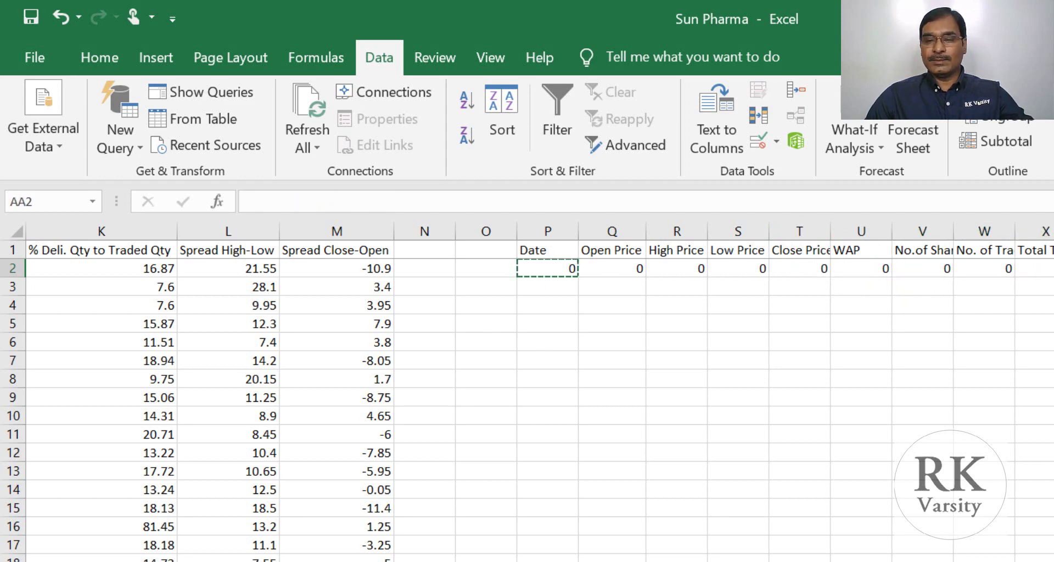
AutoFit the width of all columns so the copied headings above the blank counts are fully readable
{"action": "key", "text": "ctrl+a"}
{"action": "key", "text": "alt+h"}
{"action": "key", "text": "o"}
{"action": "key", "text": "i"}
{"action": "left_click", "coordinate": [685, 364]}
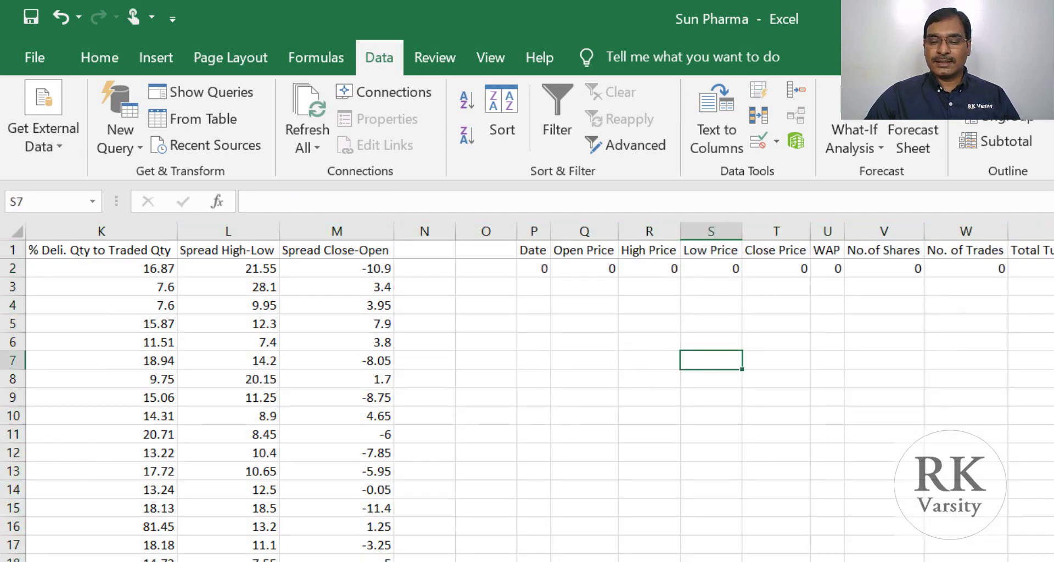
Copy the Date and Close Price columns from the Sun Pharma sheet into columns A and B of a new sheet
{"action": "scroll", "coordinate": [539, 391], "scroll_direction": "right", "scroll_amount": 2}
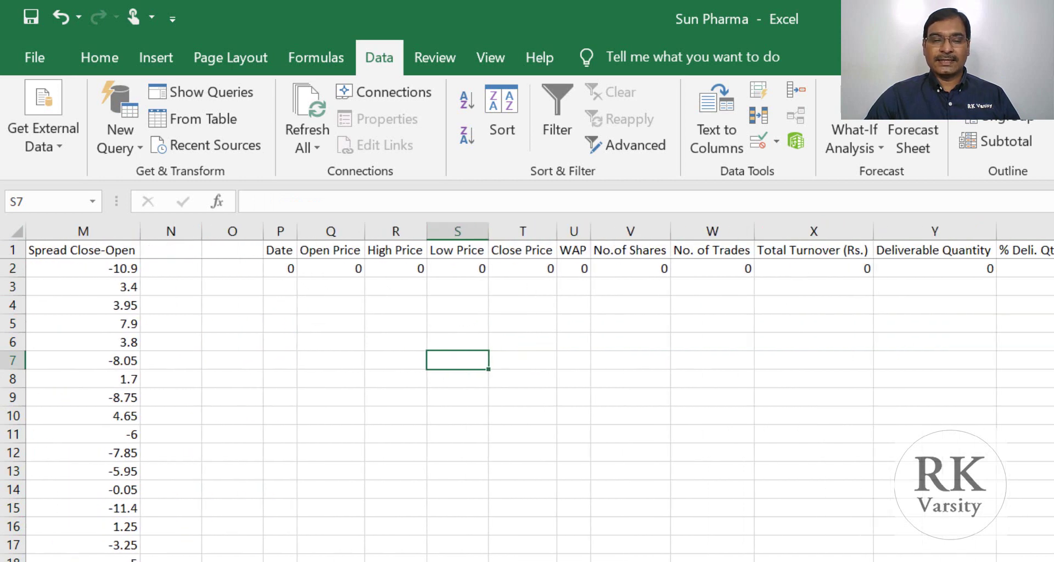
{"action": "scroll", "coordinate": [64, 235], "scroll_direction": "left", "scroll_amount": 10}
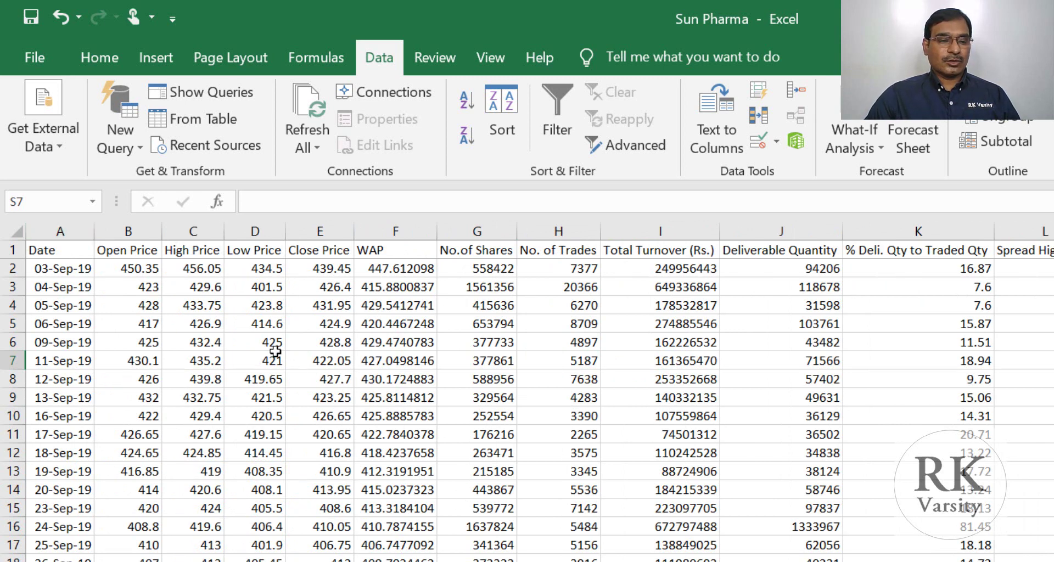
{"action": "left_click", "coordinate": [53, 225]}
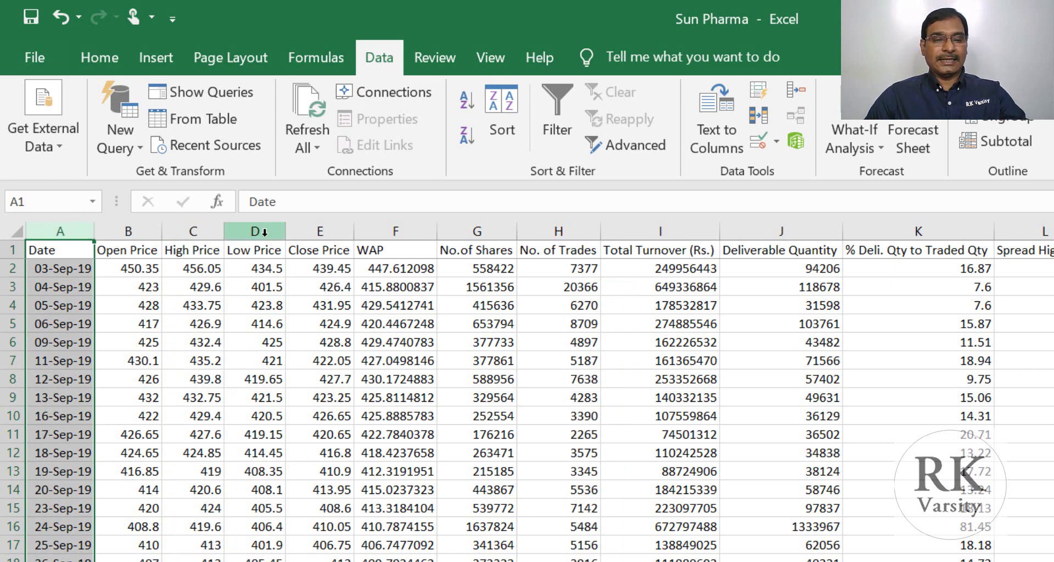
{"action": "left_click", "coordinate": [324, 226], "text": "ctrl"}
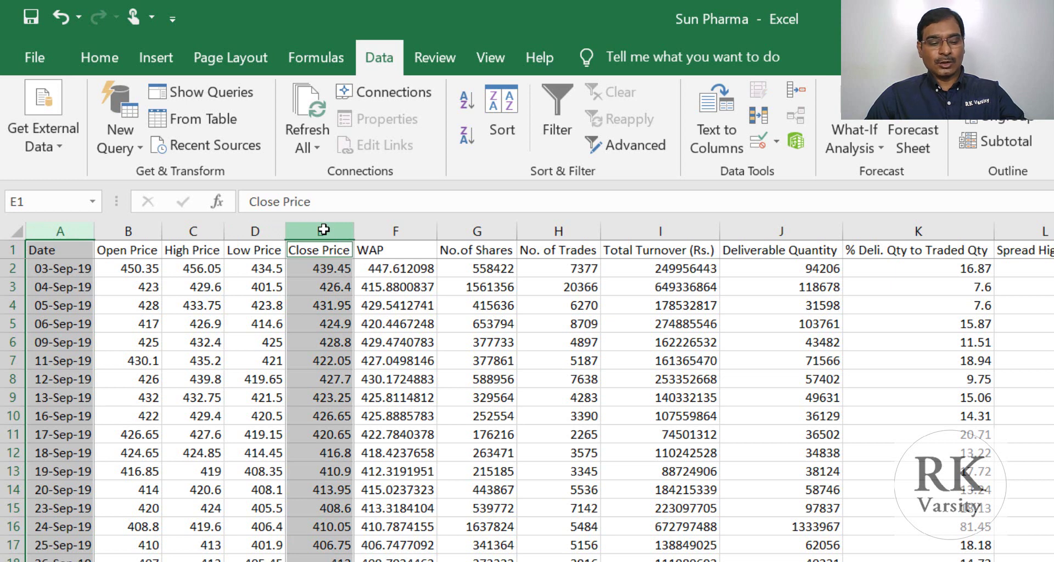
{"action": "key", "text": "ctrl+c"}
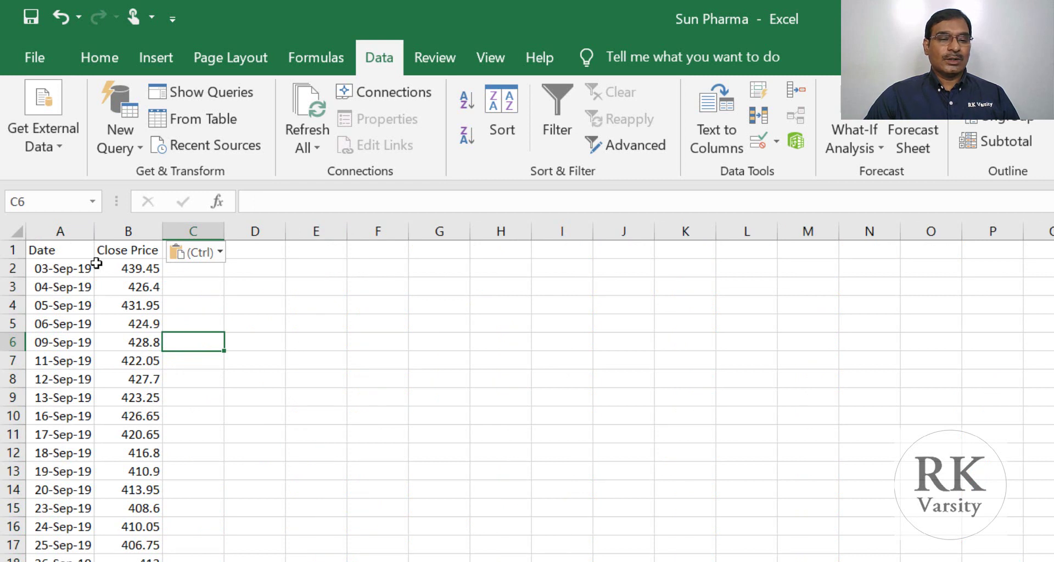
{"action": "left_click", "coordinate": [255, 406]}
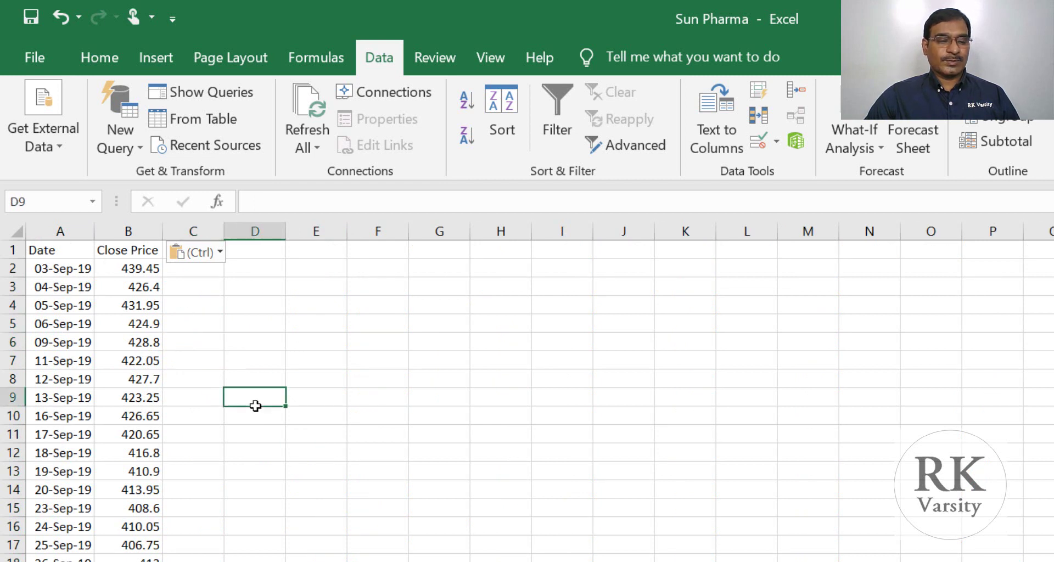
Insert a line chart with markers from the Close Price column and enlarge it upward to about row 2
{"action": "left_click", "coordinate": [131, 227]}
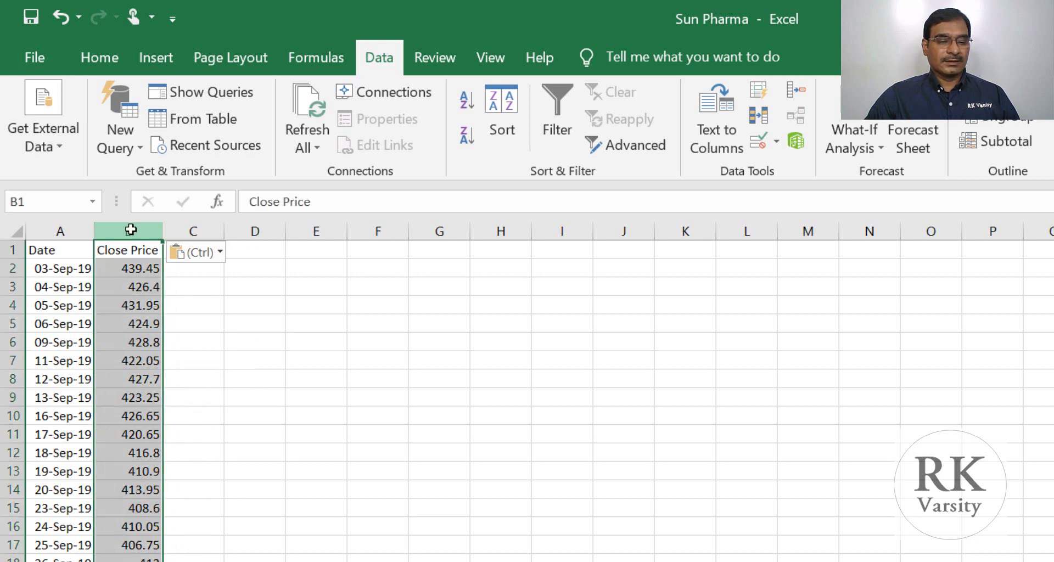
{"action": "left_click", "coordinate": [158, 65]}
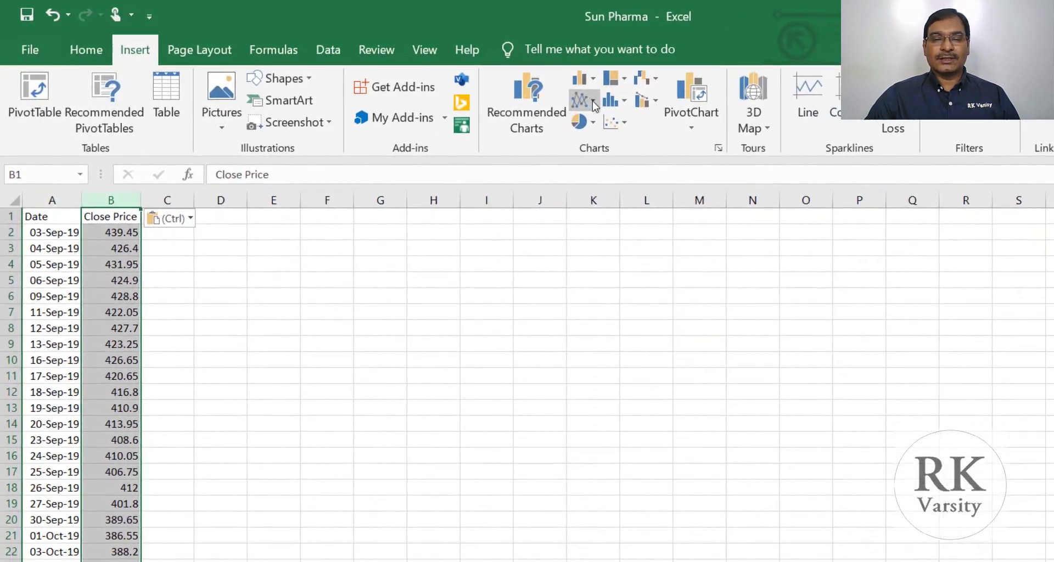
{"action": "left_click", "coordinate": [627, 106]}
{"action": "left_click", "coordinate": [561, 152]}
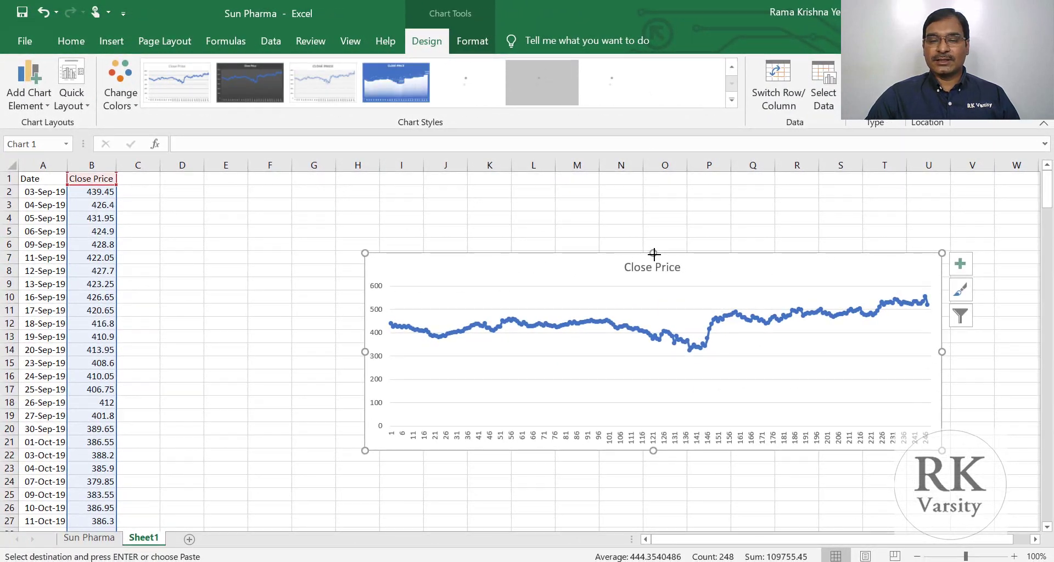
{"action": "left_click_drag", "start_coordinate": [653, 253], "coordinate": [669, 192]}
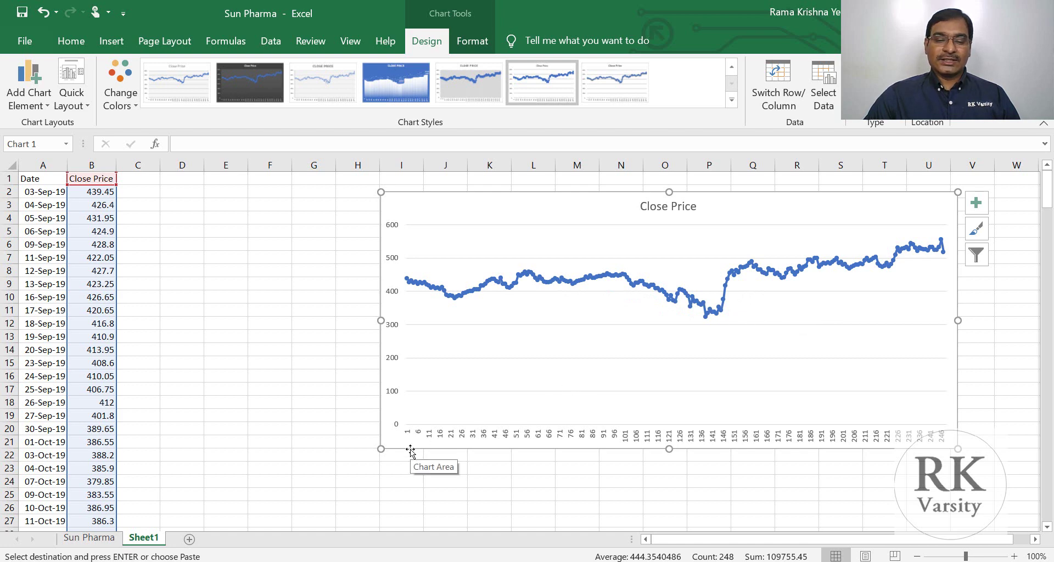
Compare the Sun Pharma data sheet with the chart sheet, save the workbook, and return to Sheet1
{"action": "left_click", "coordinate": [88, 538]}
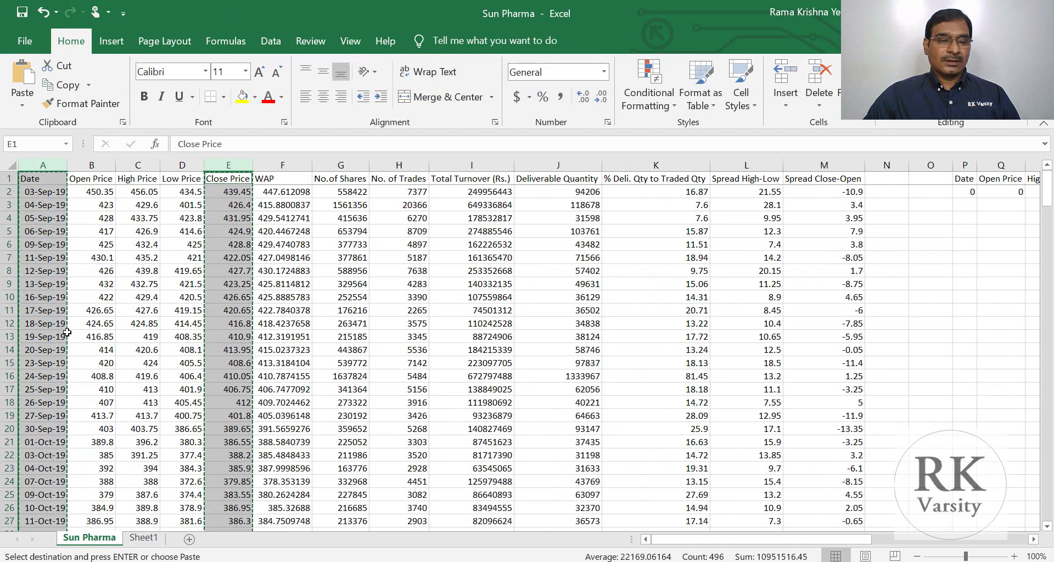
{"action": "key", "text": "ctrl+Page_Down"}
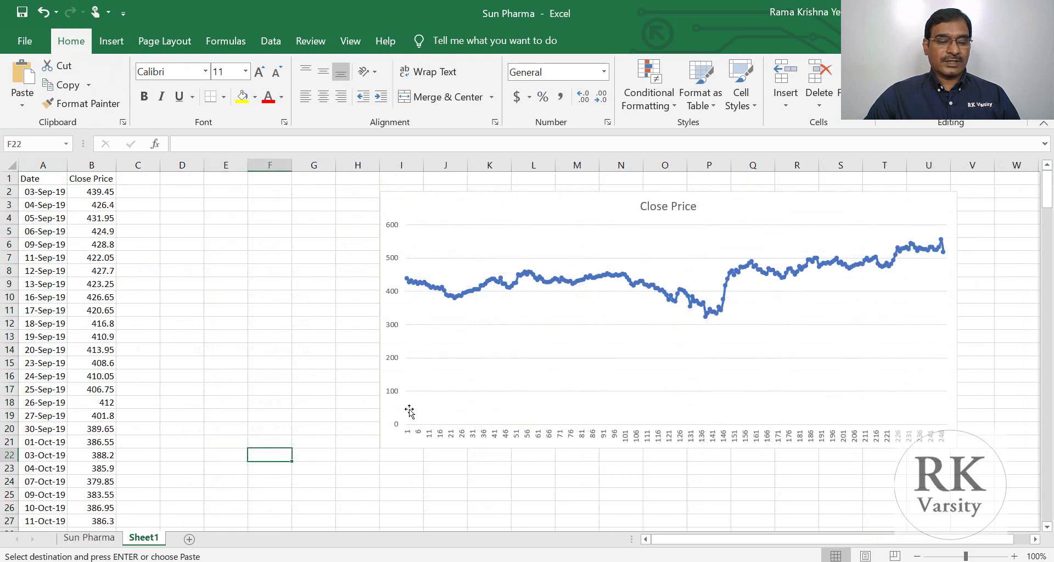
{"action": "left_click", "coordinate": [24, 16]}
{"action": "key", "text": "ctrl+Page_Up"}
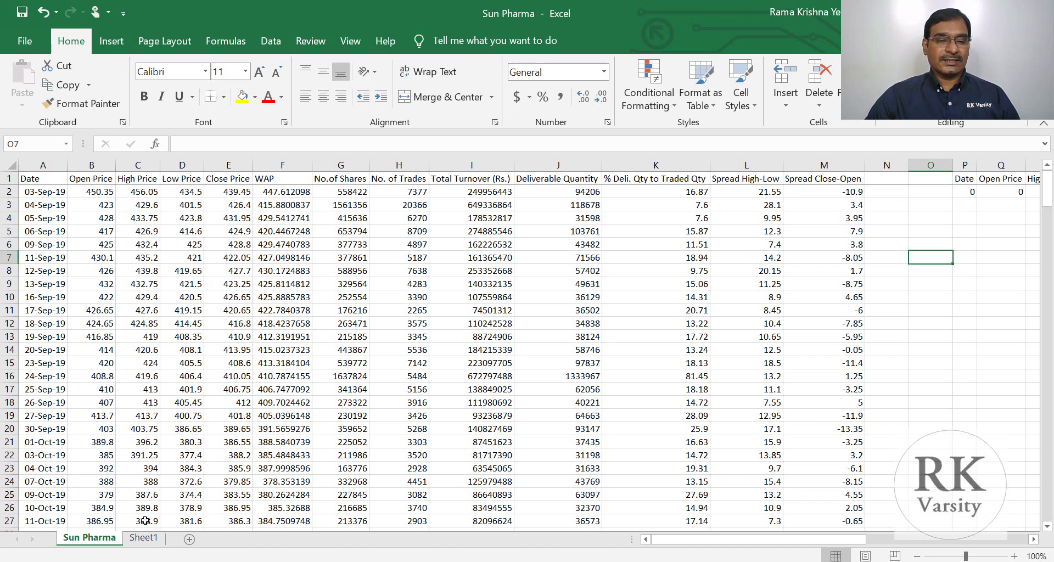
{"action": "left_click", "coordinate": [144, 538]}
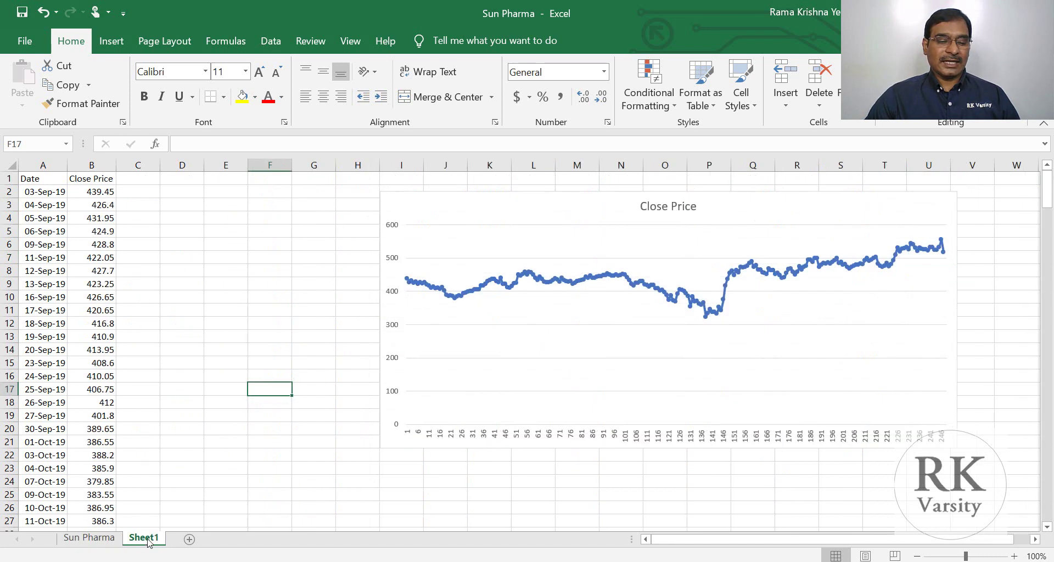
{"action": "left_click", "coordinate": [358, 373]}
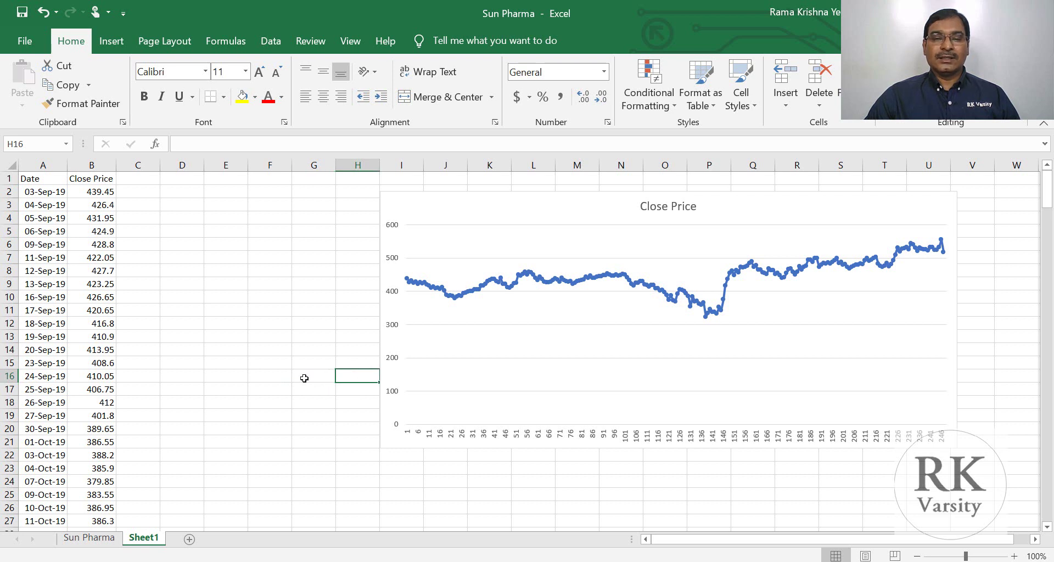